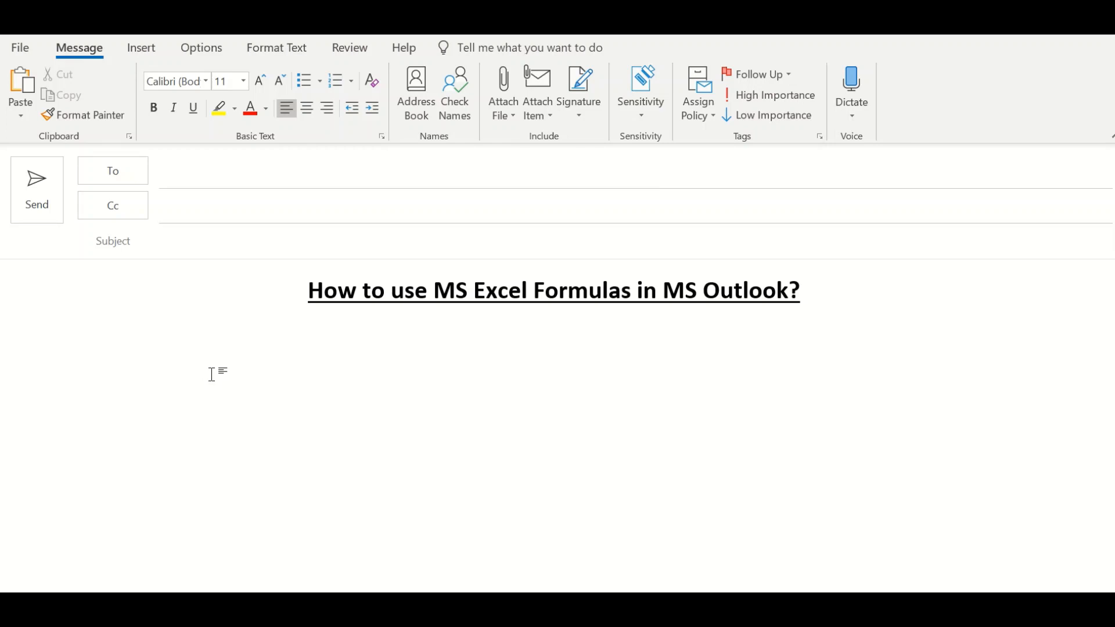
# Paste the copied marks table into the message body below the heading and enlarge it proportionally.
pyautogui.hotkey('ctrl', 'v')
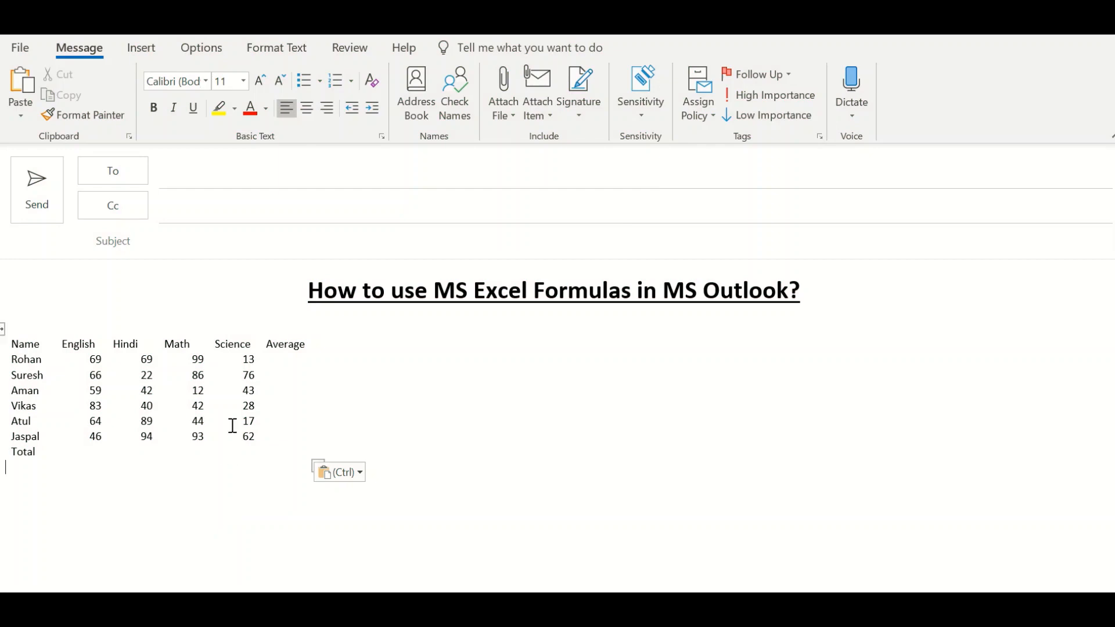
pyautogui.click(312, 389)
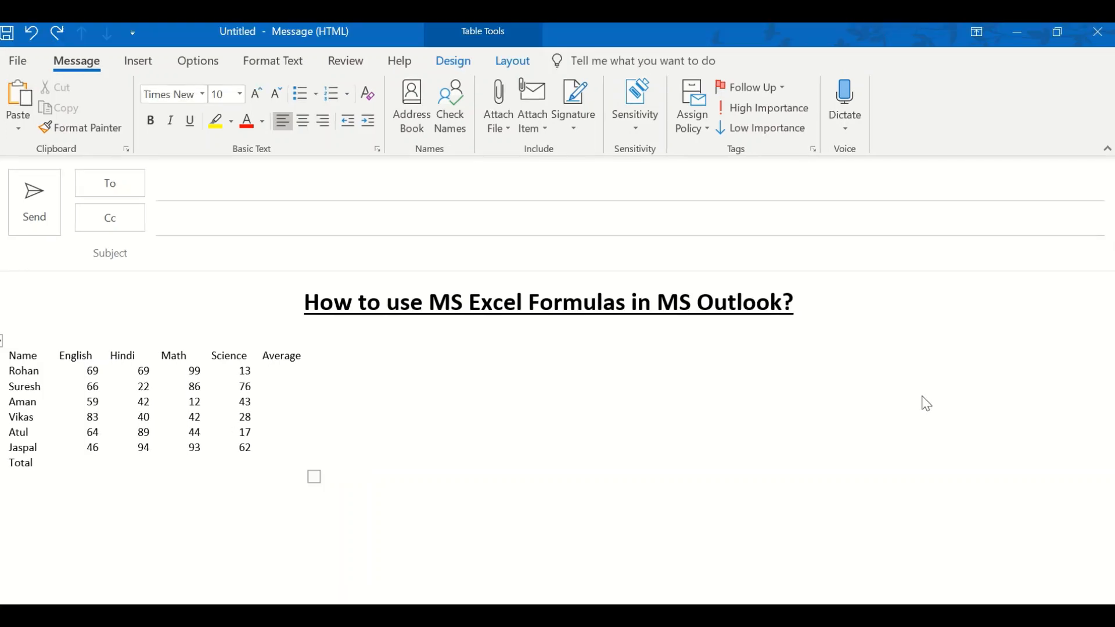
pyautogui.click(5, 342)
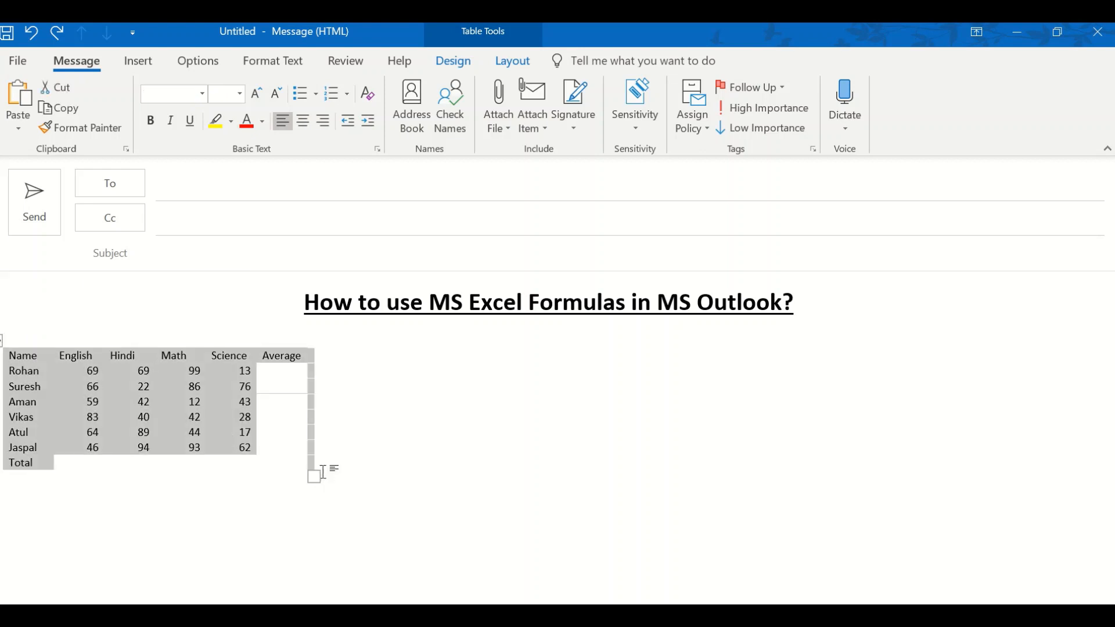
pyautogui.moveTo(316, 475); pyautogui.dragTo(410, 543)
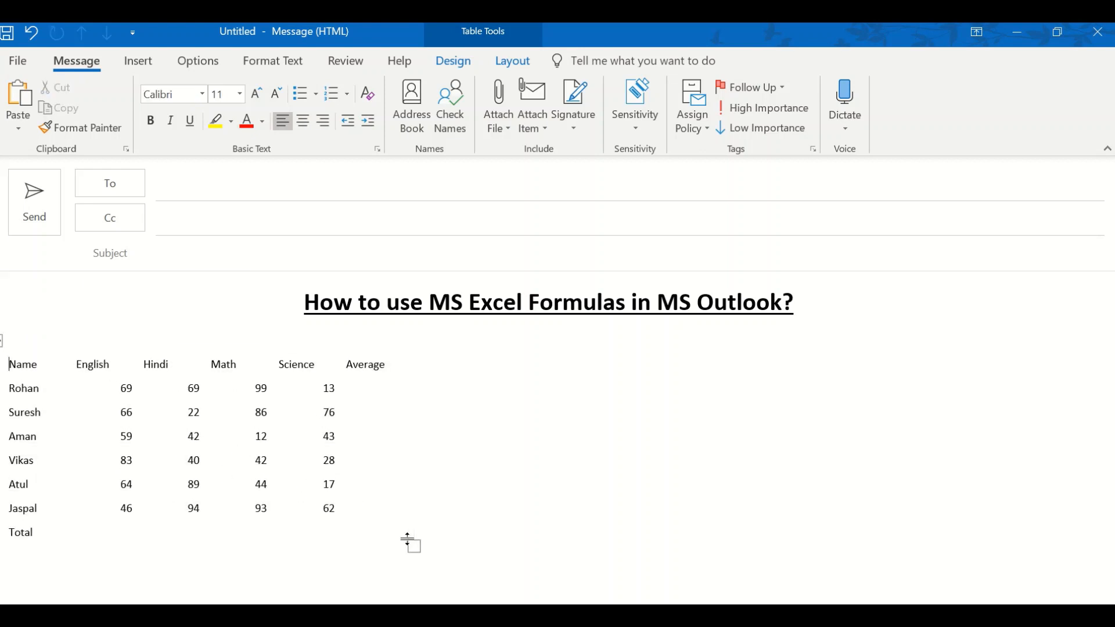
# Centre the whole marks table horizontally in the message.
pyautogui.click(4, 341)
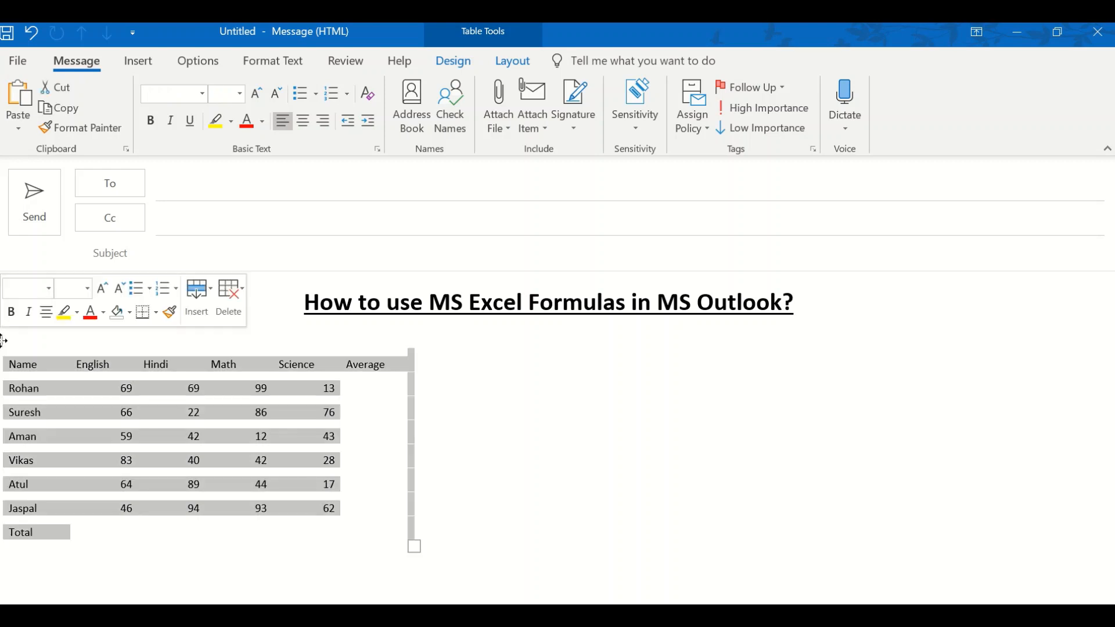
pyautogui.click(306, 130)
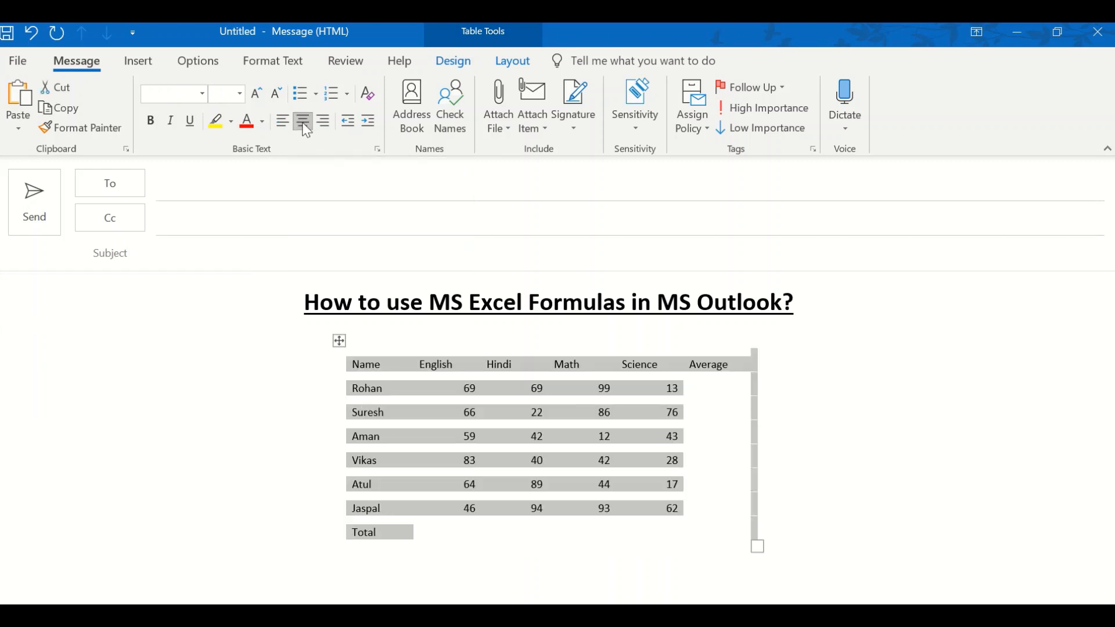
pyautogui.click(266, 325)
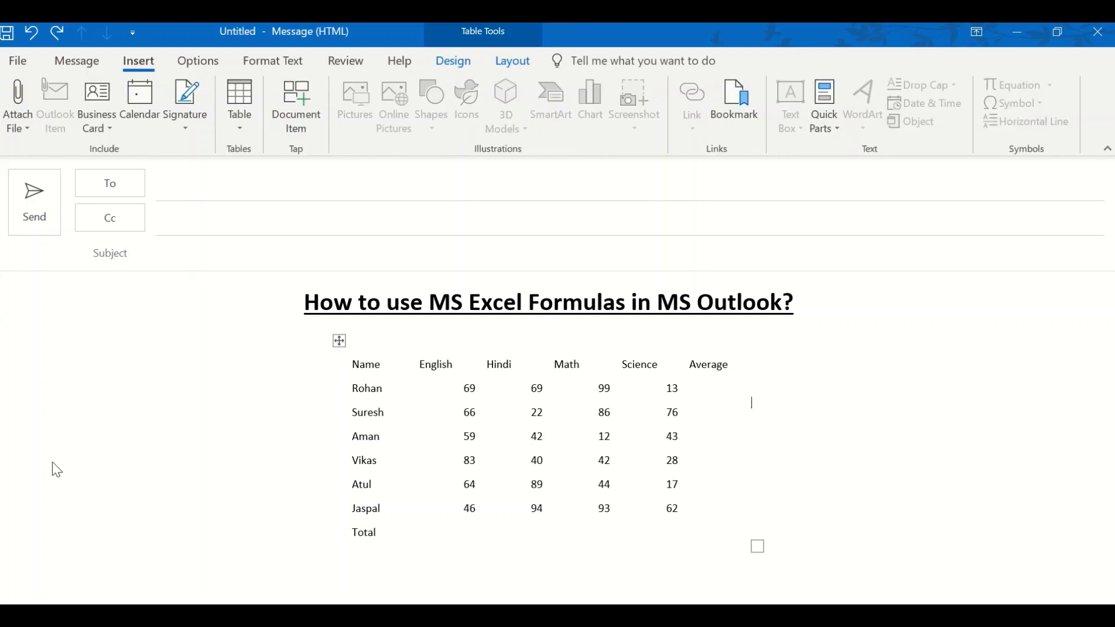
# Apply the blue grid table style with a solid blue header row and first column to the whole marks table.
pyautogui.click(338, 341)
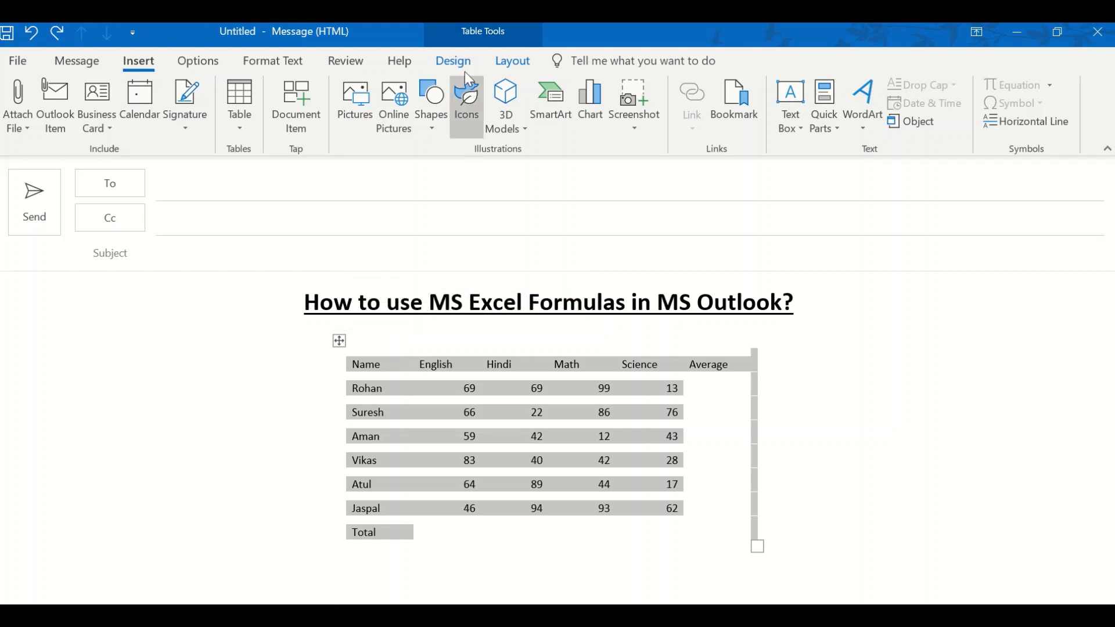
pyautogui.click(459, 33)
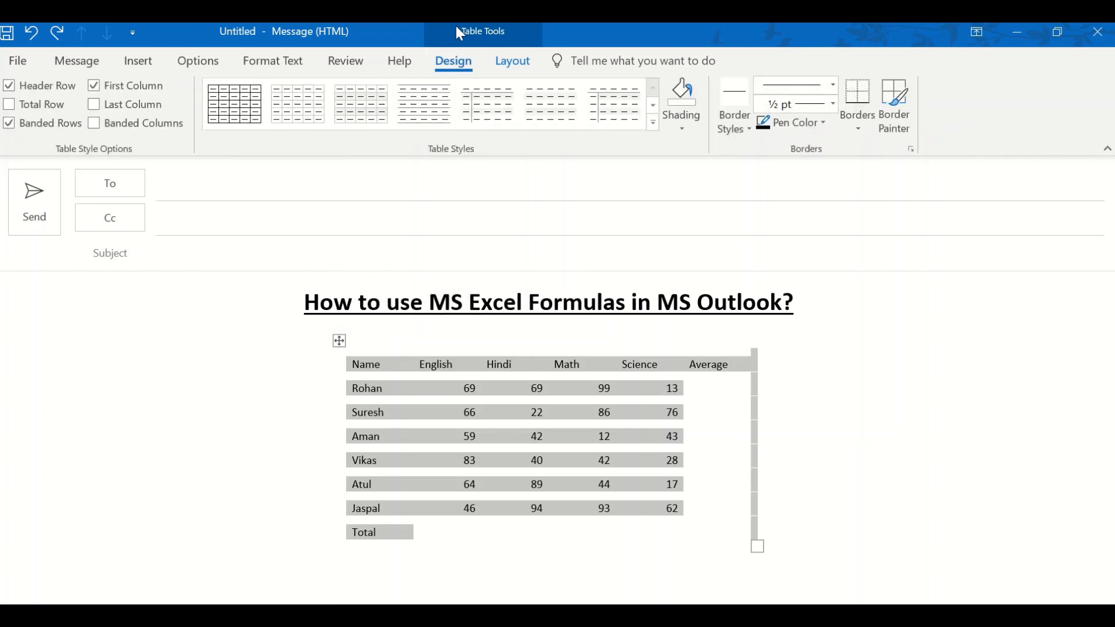
pyautogui.click(653, 123)
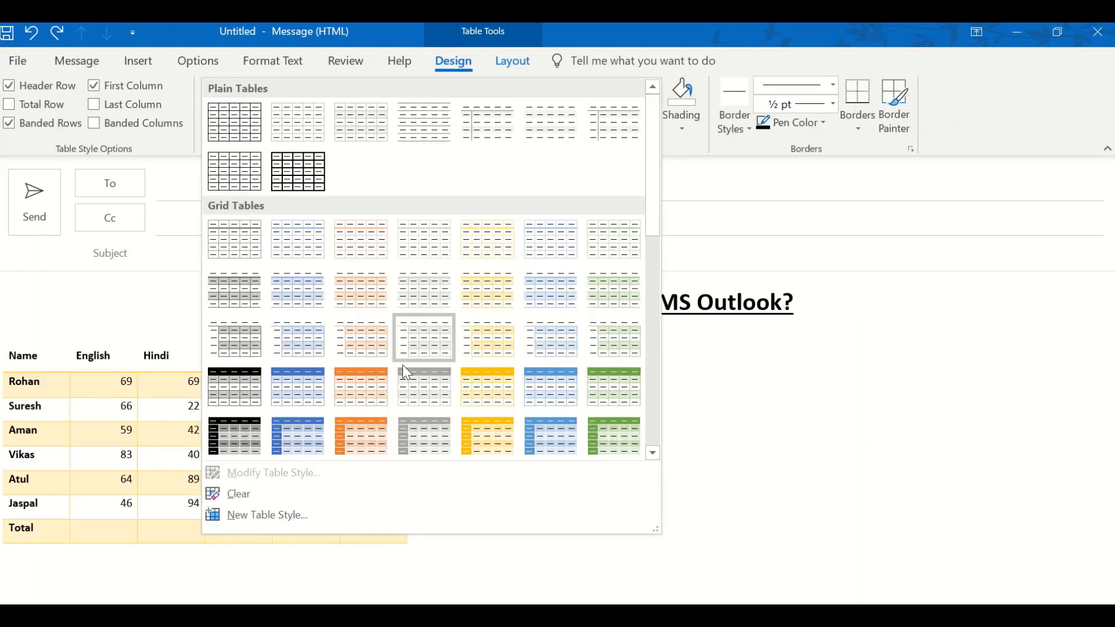
pyautogui.click(323, 430)
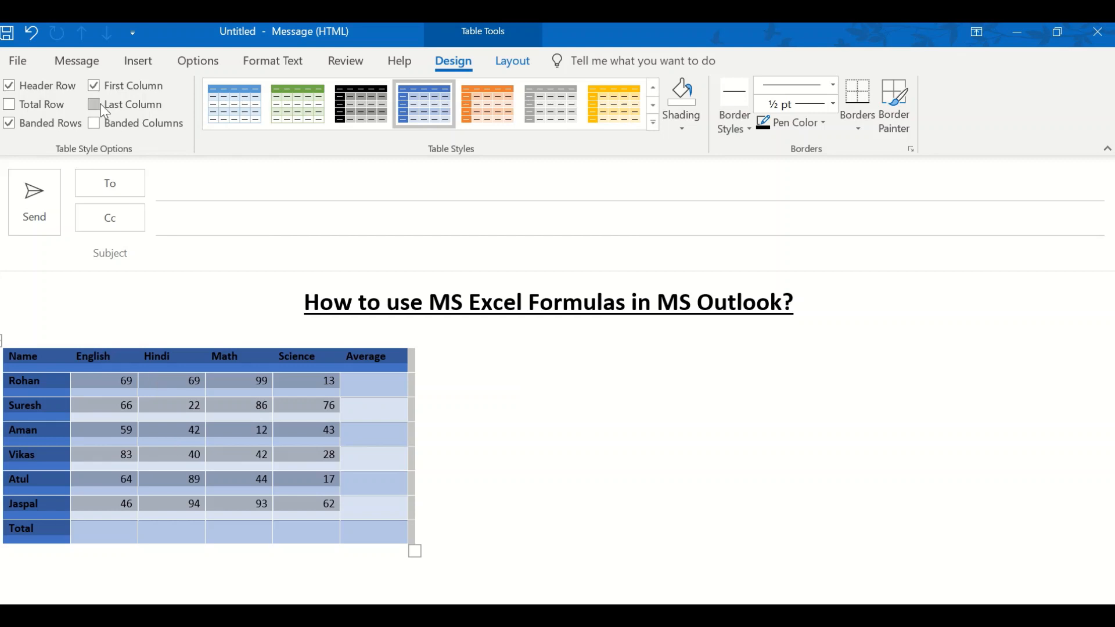
# Centre the styled marks table horizontally under the heading and deselect it.
pyautogui.click(77, 61)
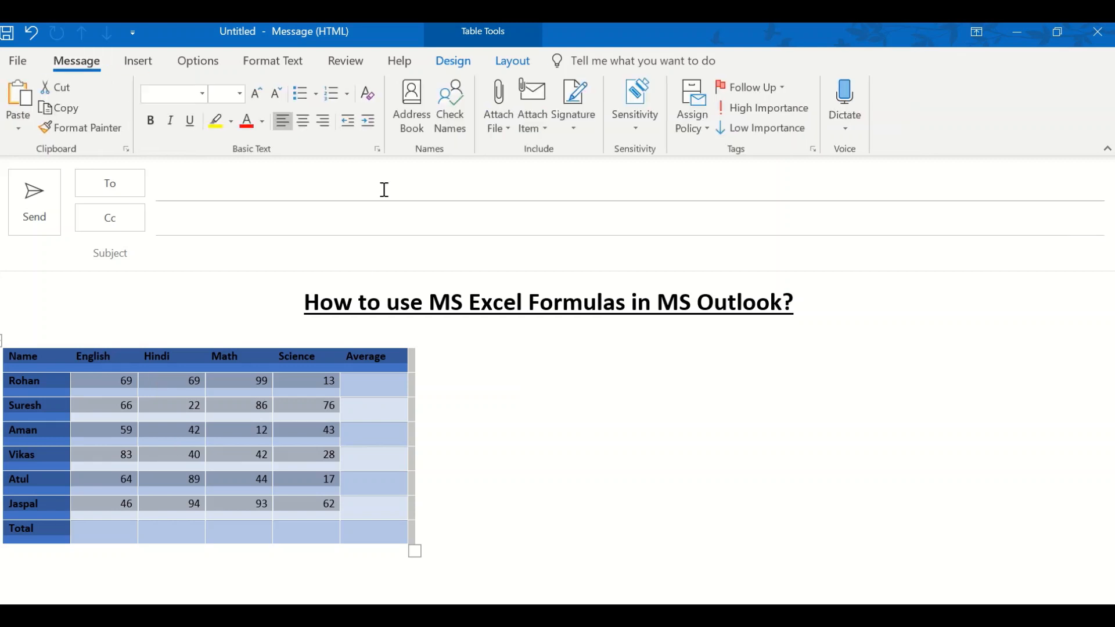
pyautogui.click(303, 124)
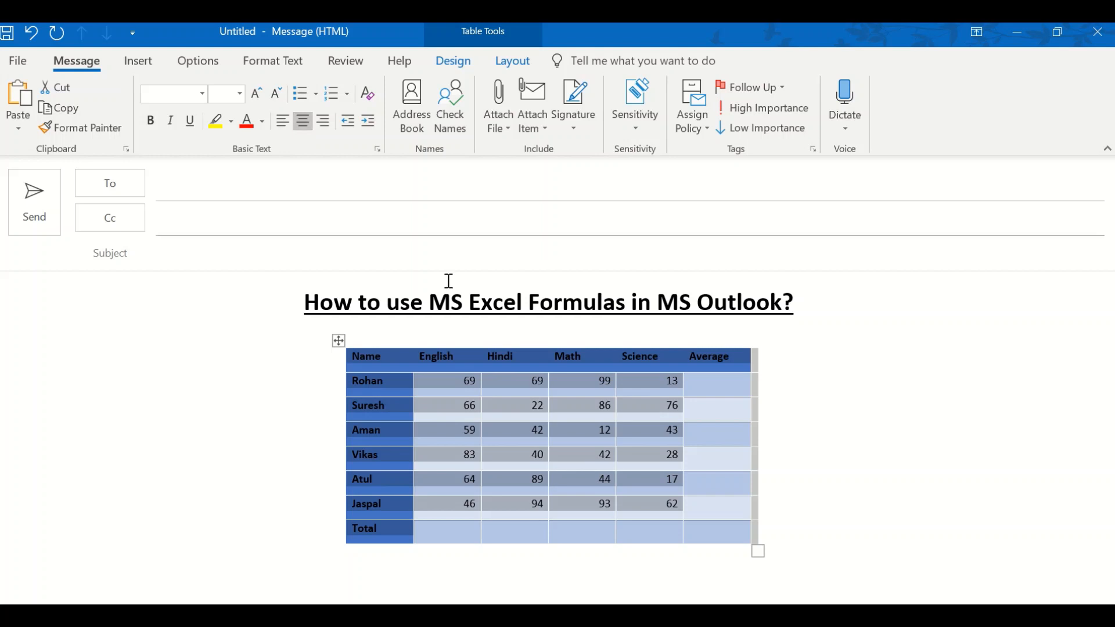
pyautogui.click(800, 507)
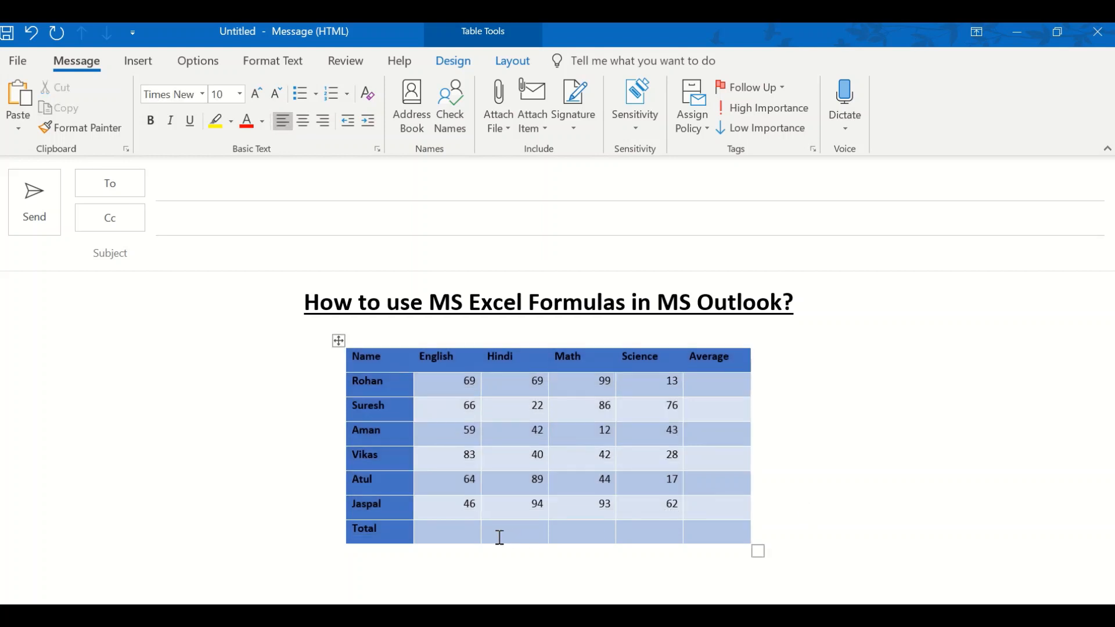
# Insert the field formula =sum(above) in the English column's Total cell and update it to show its result.
pyautogui.click(467, 533)
pyautogui.hotkey('ctrl', 'F9')
pyautogui.write('=sum')
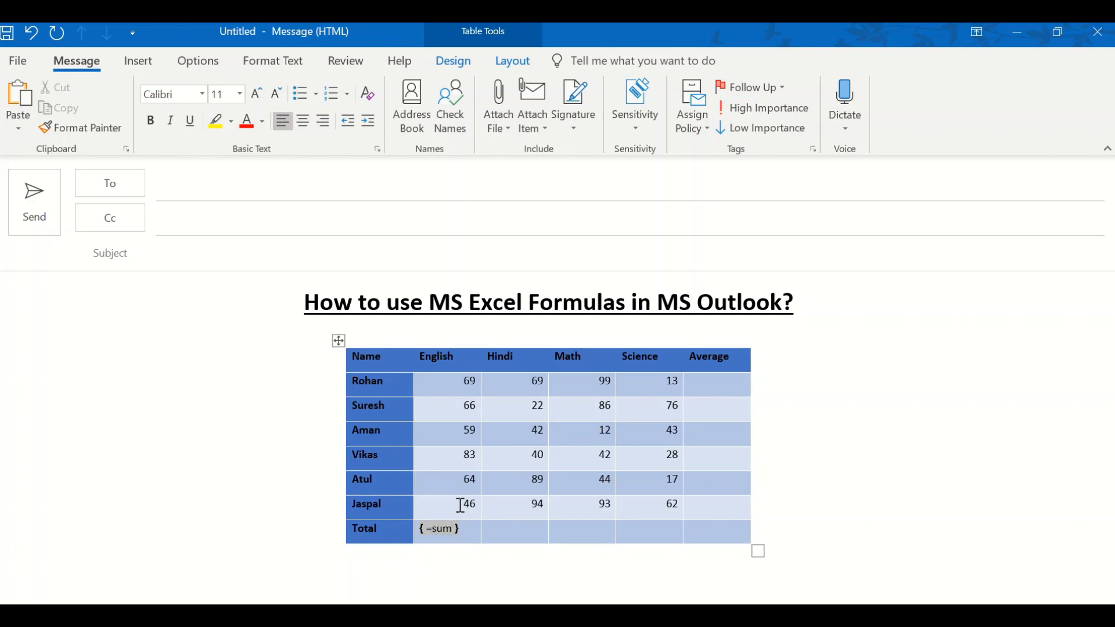
pyautogui.write('(above')
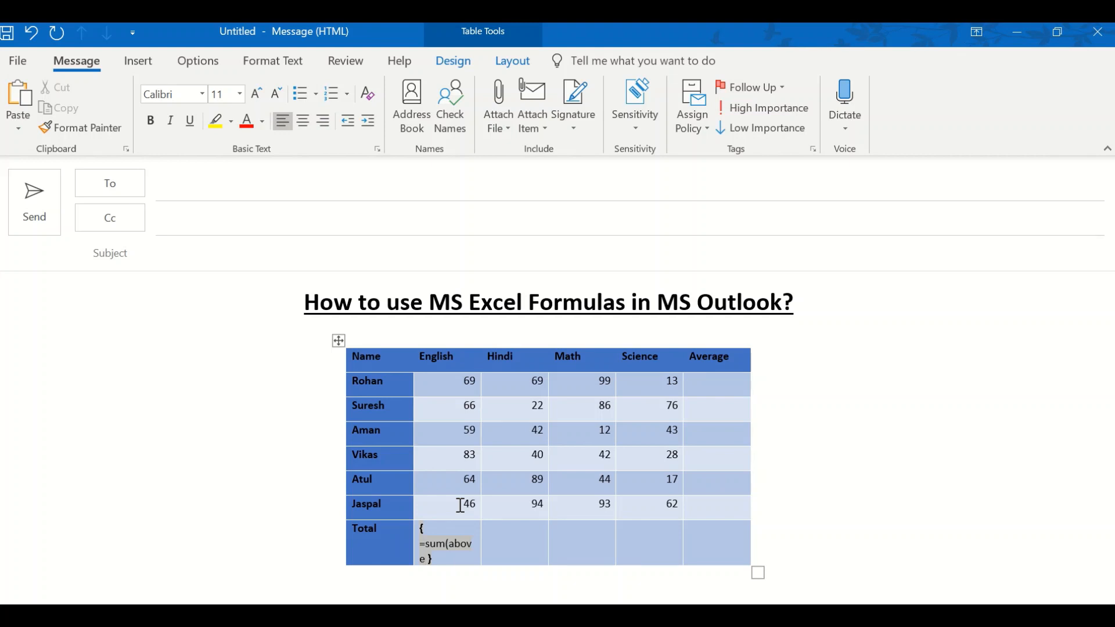
pyautogui.write(')')
pyautogui.press('F9')
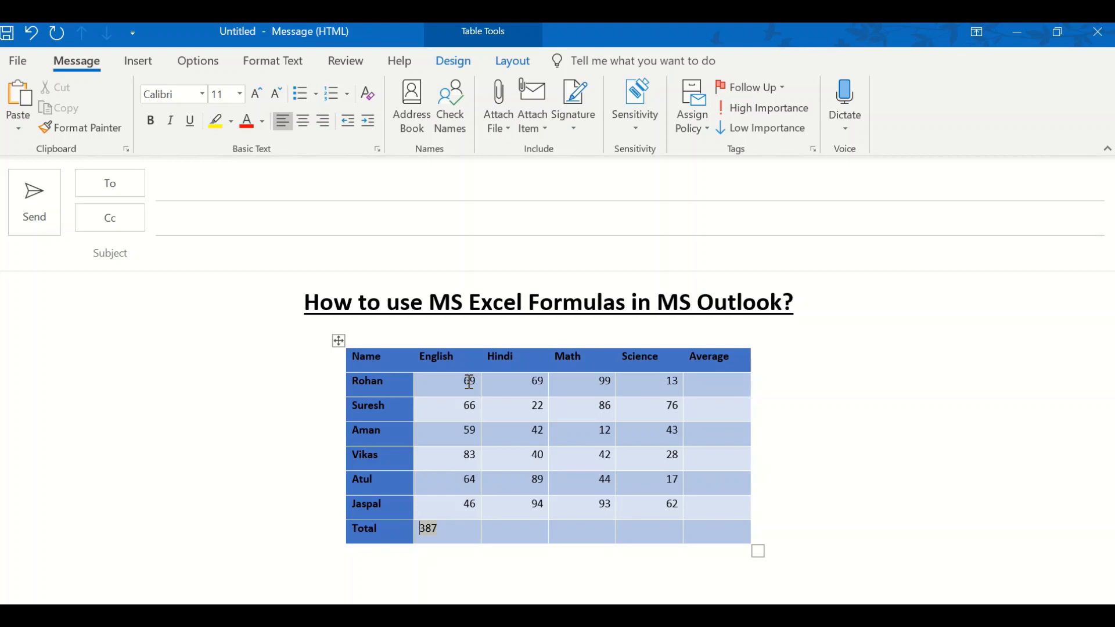
pyautogui.click(450, 530)
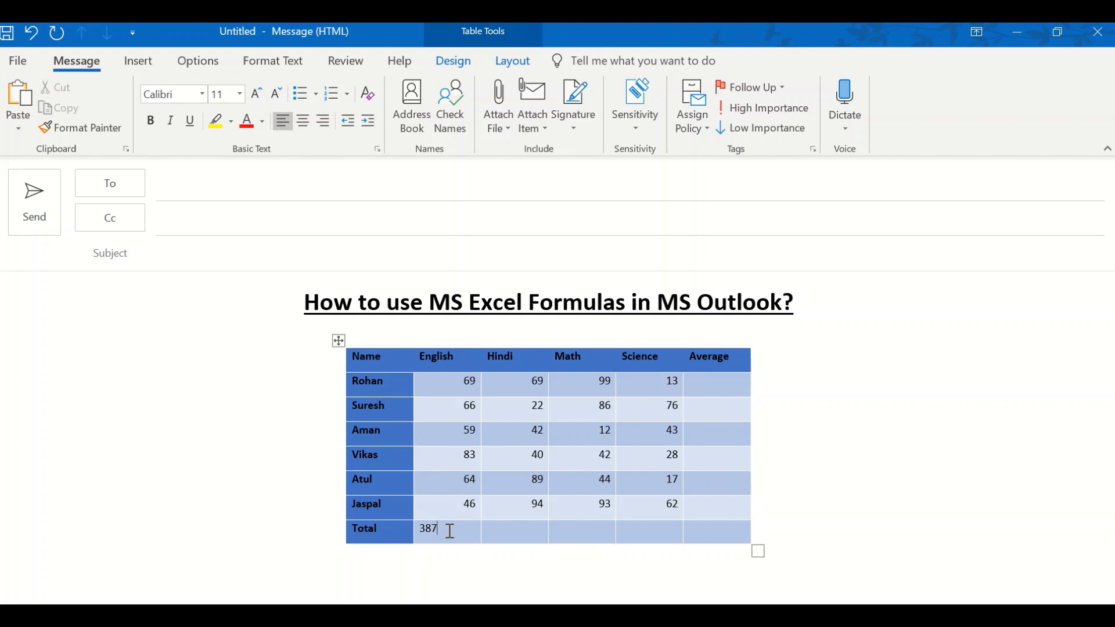
# Insert =SUM(ABOVE) in the Hindi column's Total cell through the table Formula dialog, browsing the available functions before confirming.
pyautogui.click(508, 532)
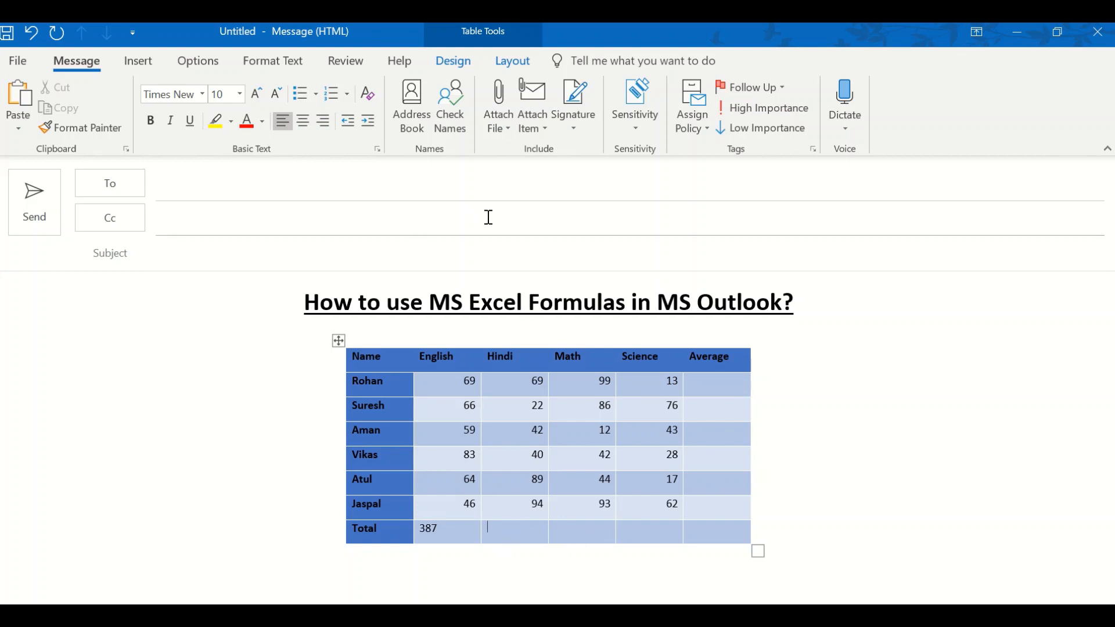
pyautogui.click(513, 63)
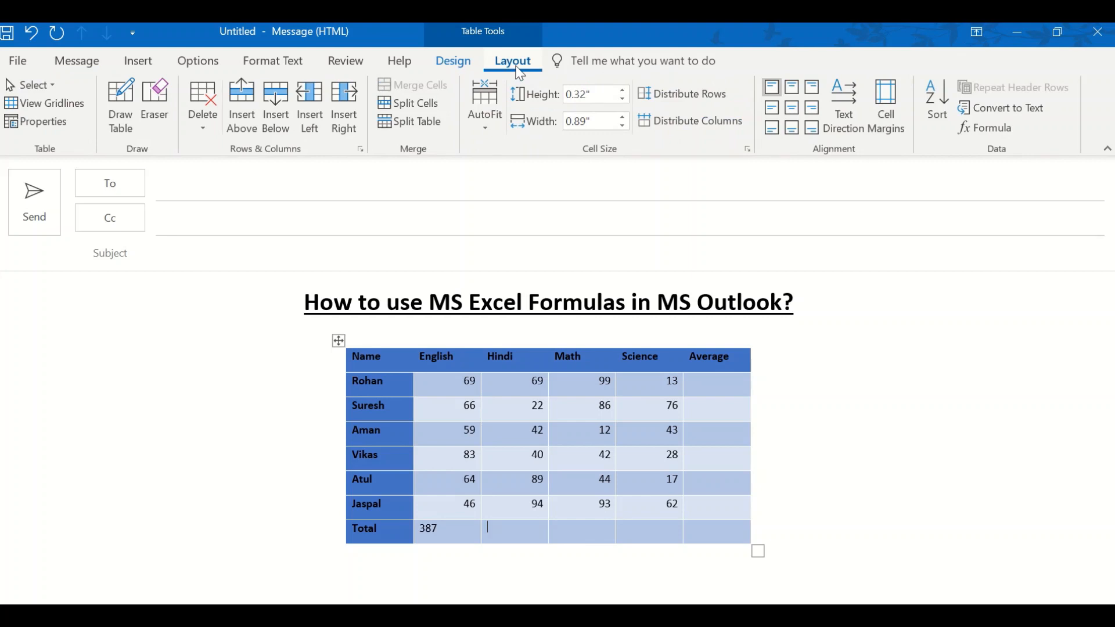
pyautogui.click(994, 129)
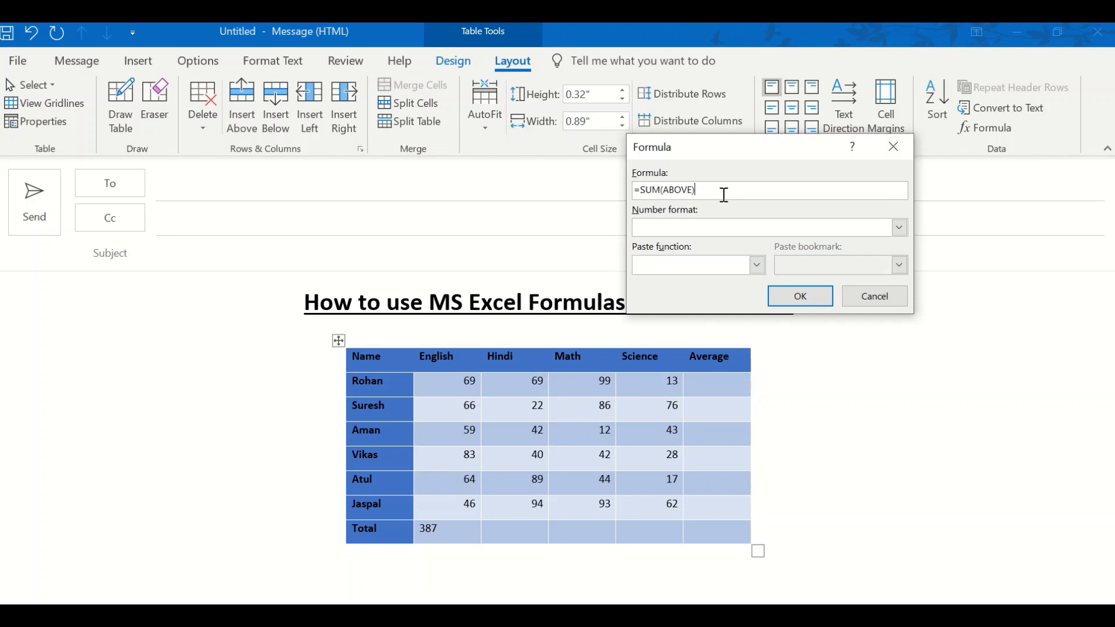
pyautogui.click(757, 265)
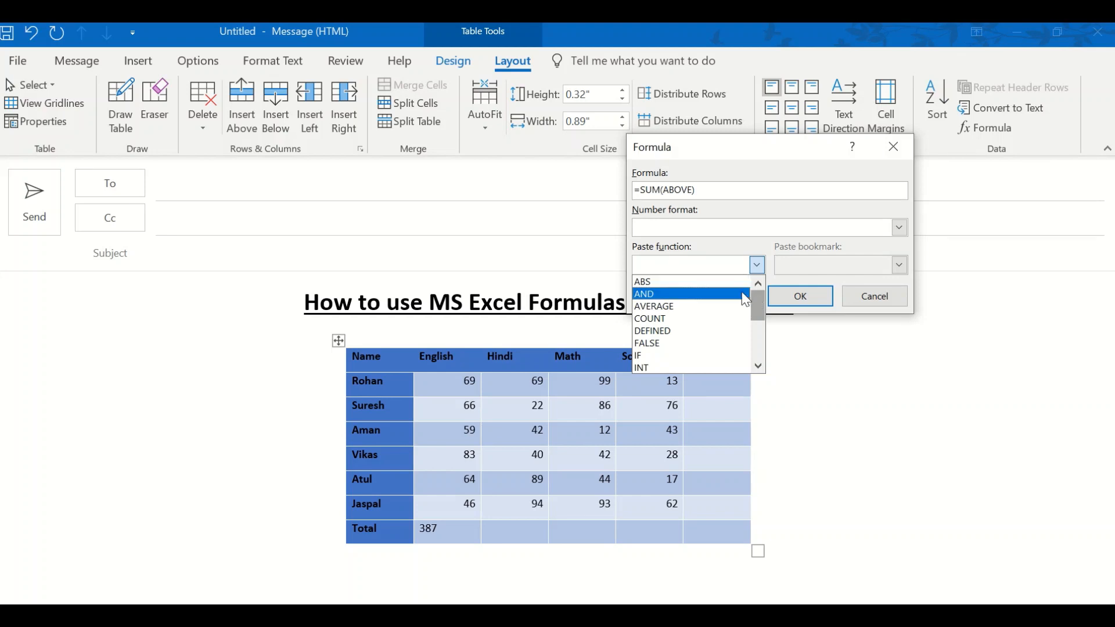
pyautogui.moveTo(757, 302); pyautogui.dragTo(762, 340)
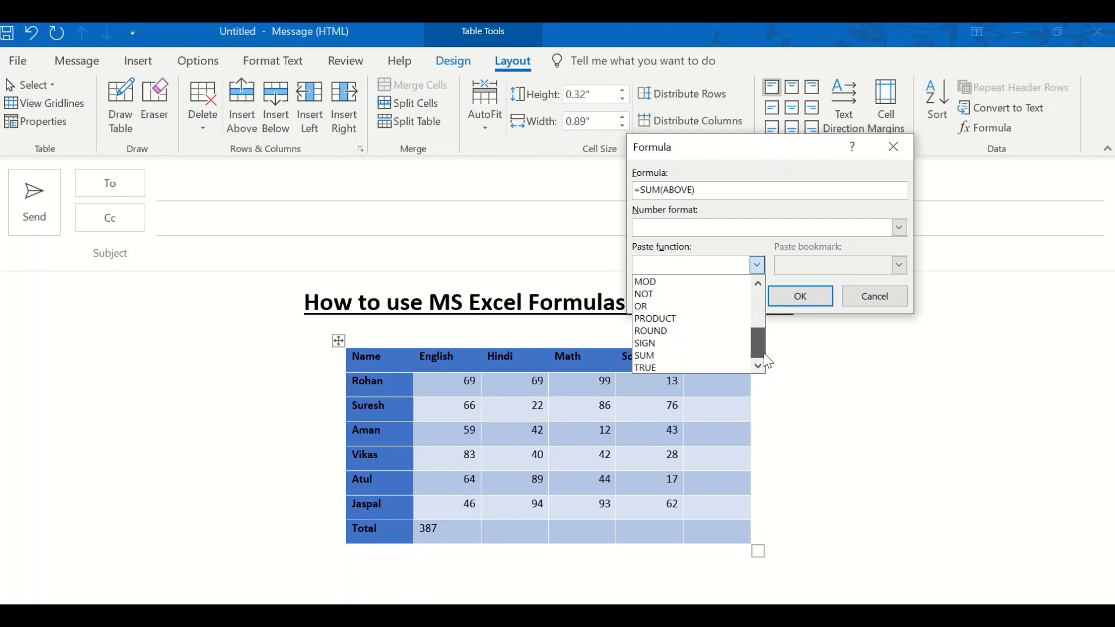
pyautogui.moveTo(764, 353); pyautogui.dragTo(761, 298)
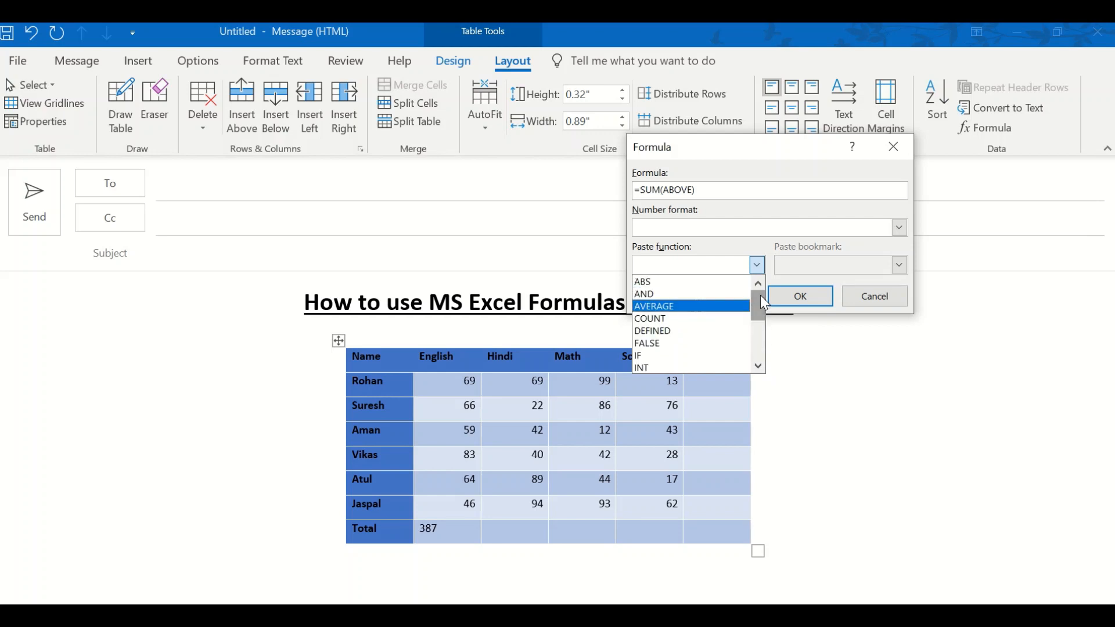
pyautogui.click(759, 190)
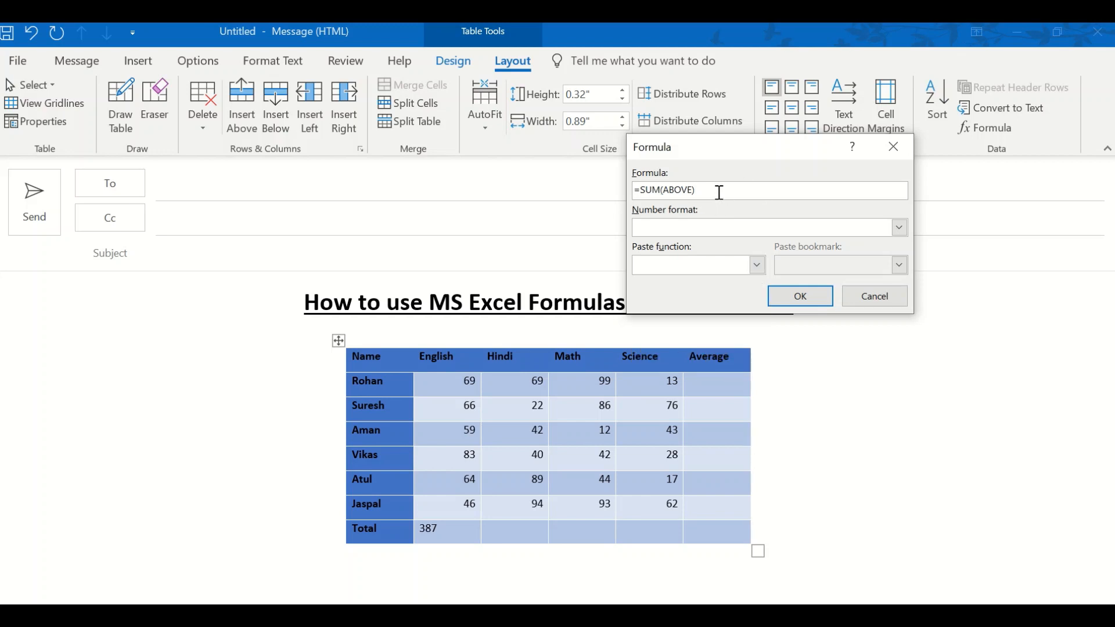
pyautogui.click(791, 300)
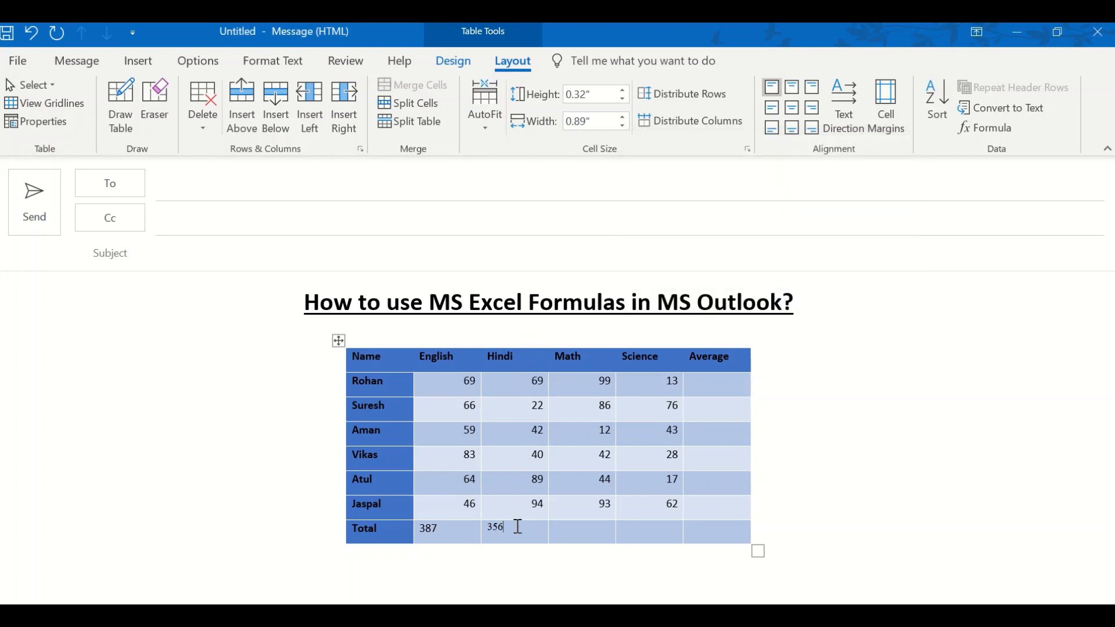
# Try entering {=sum(above)} with manually typed braces in the Math column's Total cell, and delete that text.
pyautogui.click(581, 529)
pyautogui.write('{=sum(above')
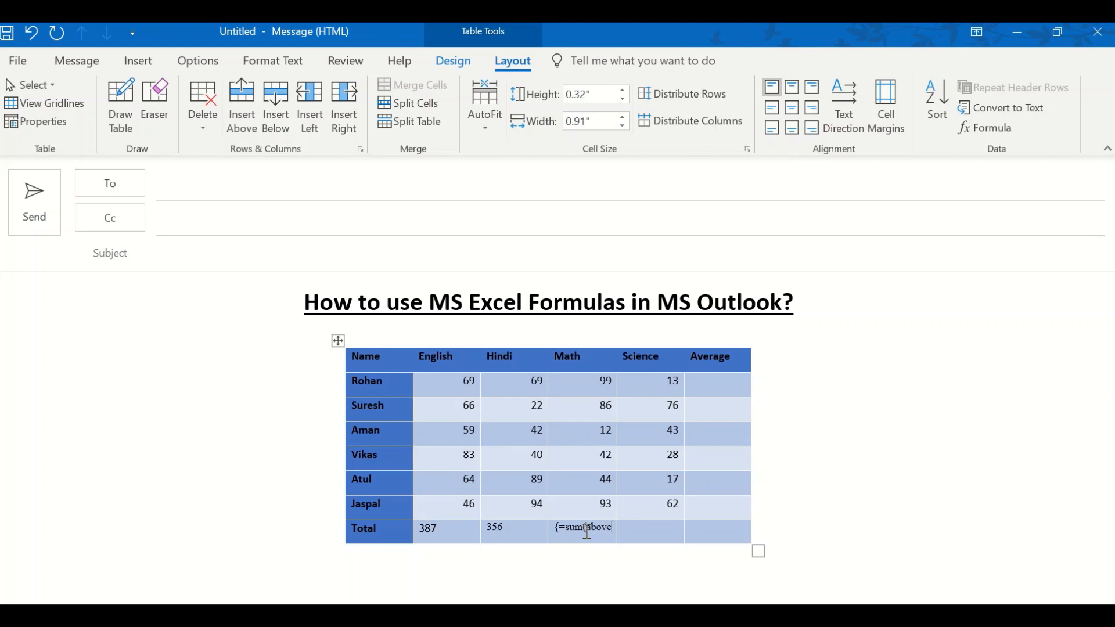
pyautogui.write(')')
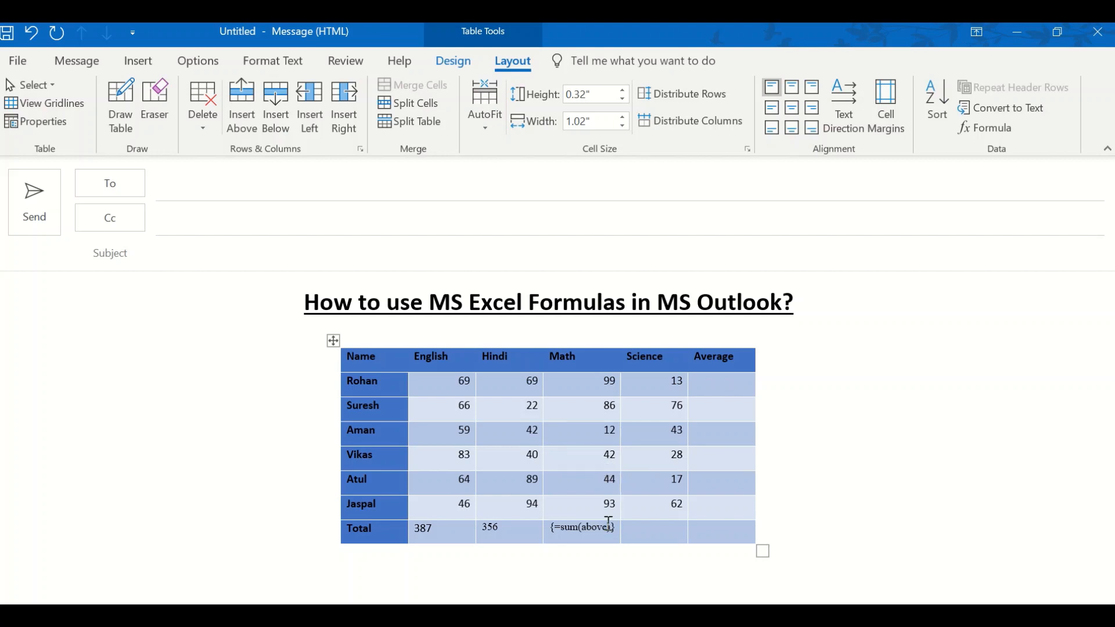
pyautogui.moveTo(614, 528); pyautogui.dragTo(554, 527)
pyautogui.press('Delete')
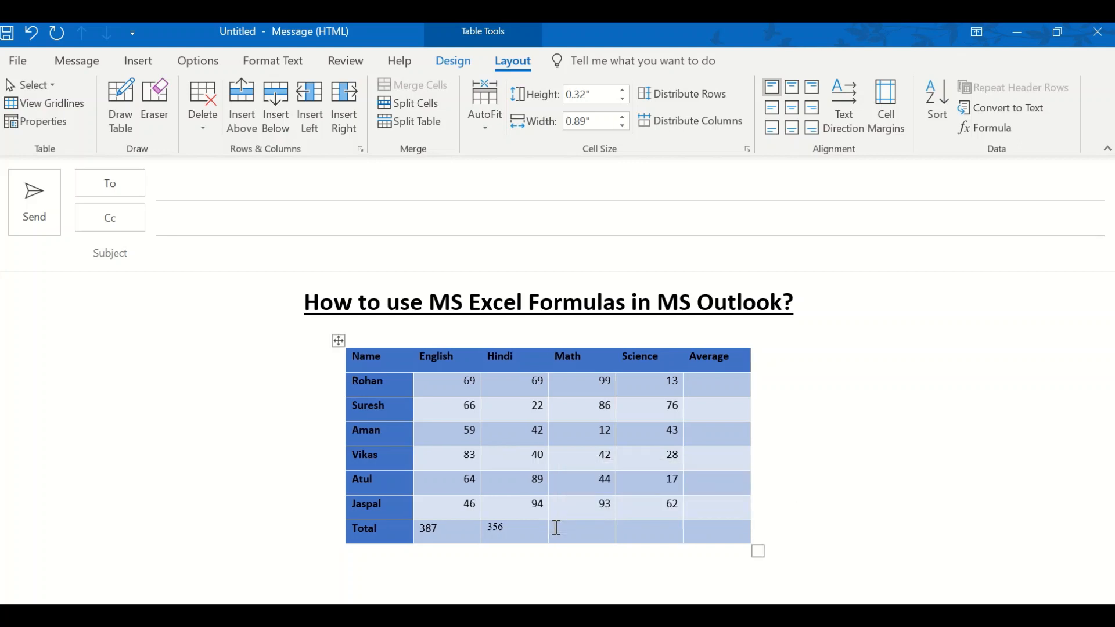
# Insert the field formula =sum(above) in the Math column's Total cell and update the field.
pyautogui.hotkey('ctrl', 'F9')
pyautogui.write('=sum(above')
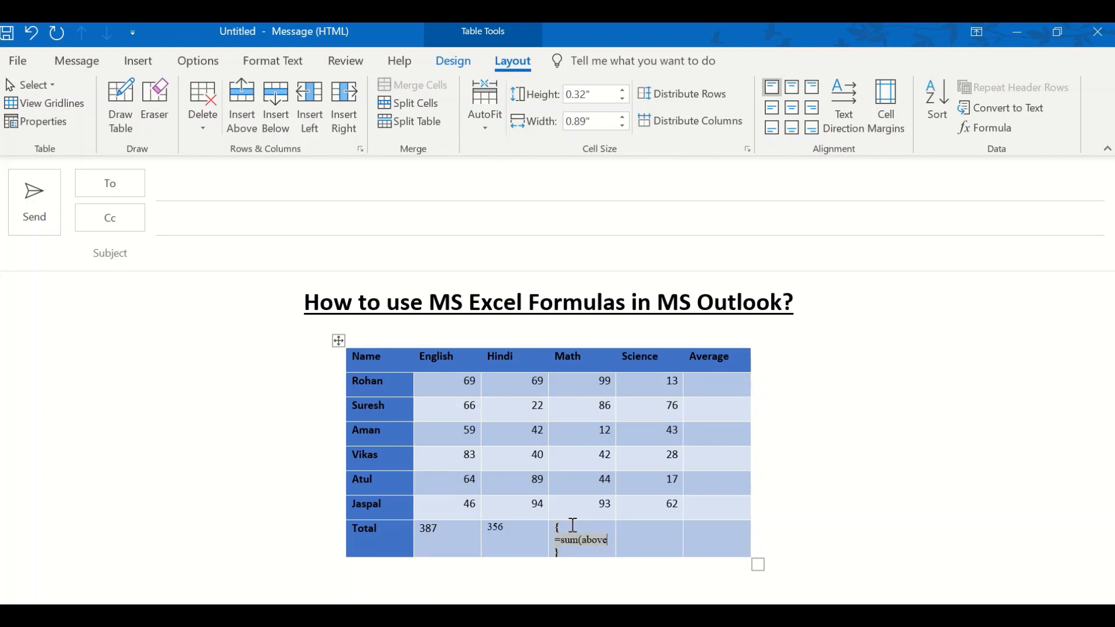
pyautogui.write(')')
pyautogui.press('F9')
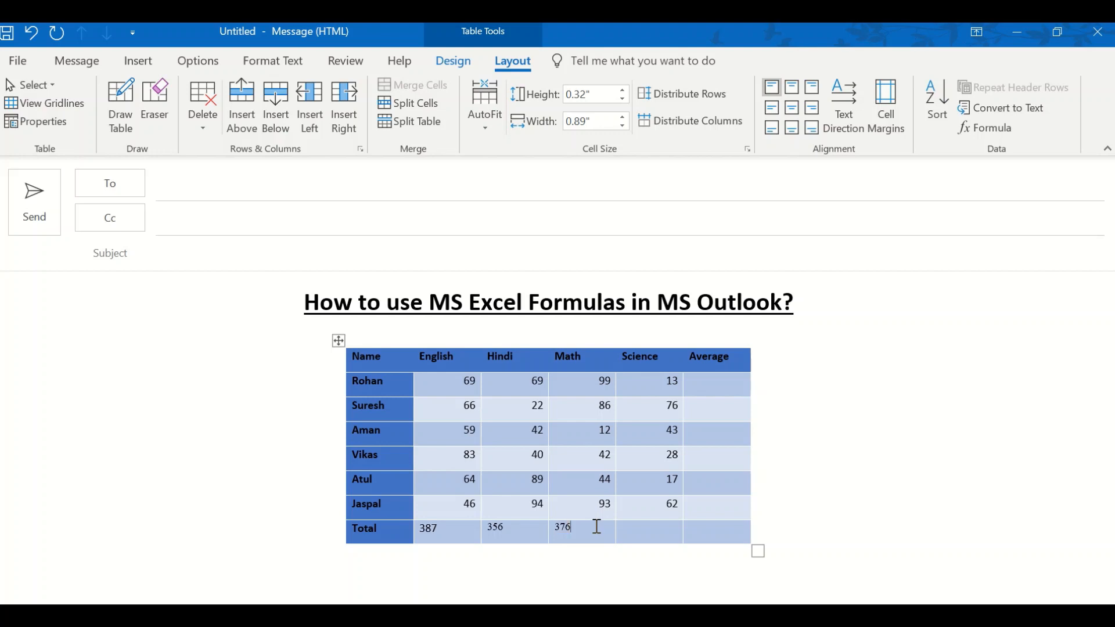
# Insert the field formula =average(left) in the first student's Average cell and update the field.
pyautogui.click(720, 386)
pyautogui.hotkey('ctrl', 'F9')
pyautogui.write('=average')
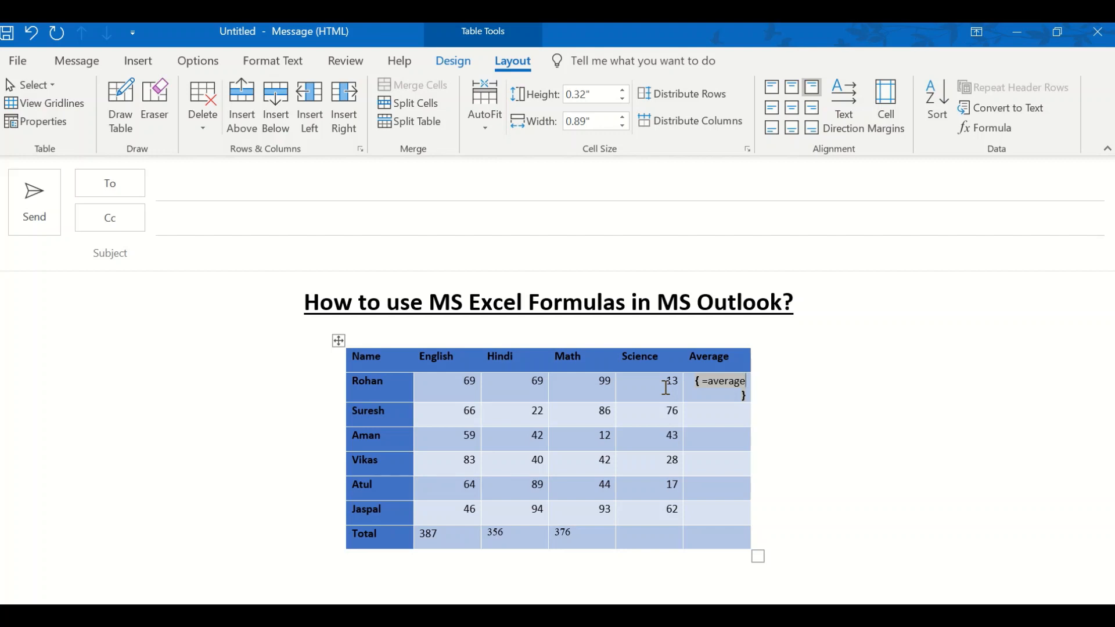
pyautogui.write('(le')
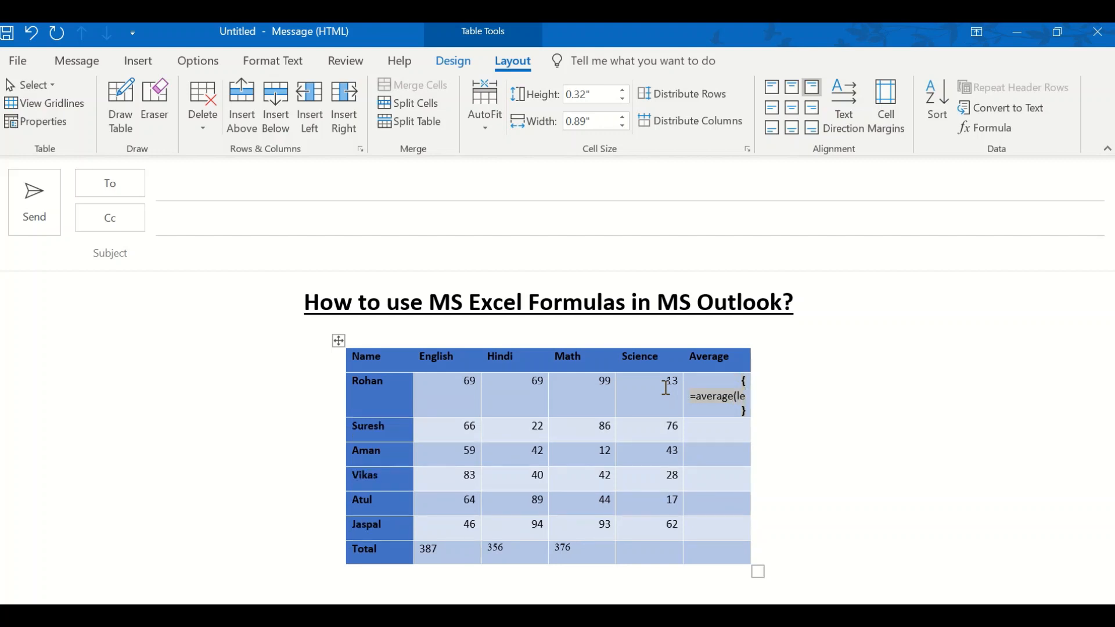
pyautogui.write('ft)')
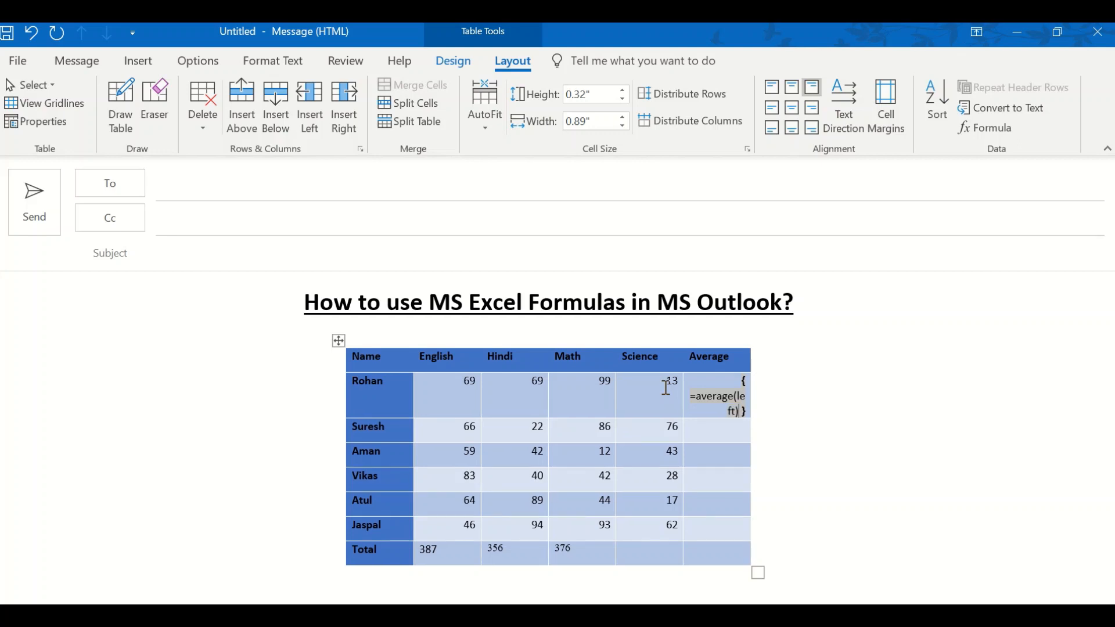
pyautogui.press('F9')
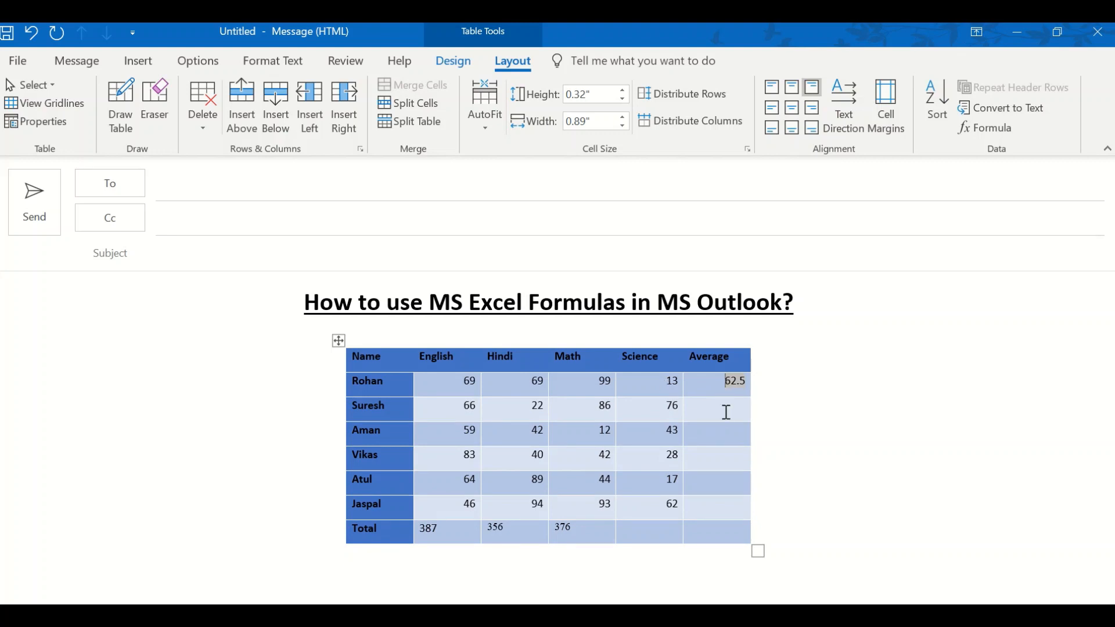
# Insert the formula =AVERAGE(Left) in the second student's Average cell through the table Formula dialog, picking AVERAGE from the available functions.
pyautogui.click(727, 414)
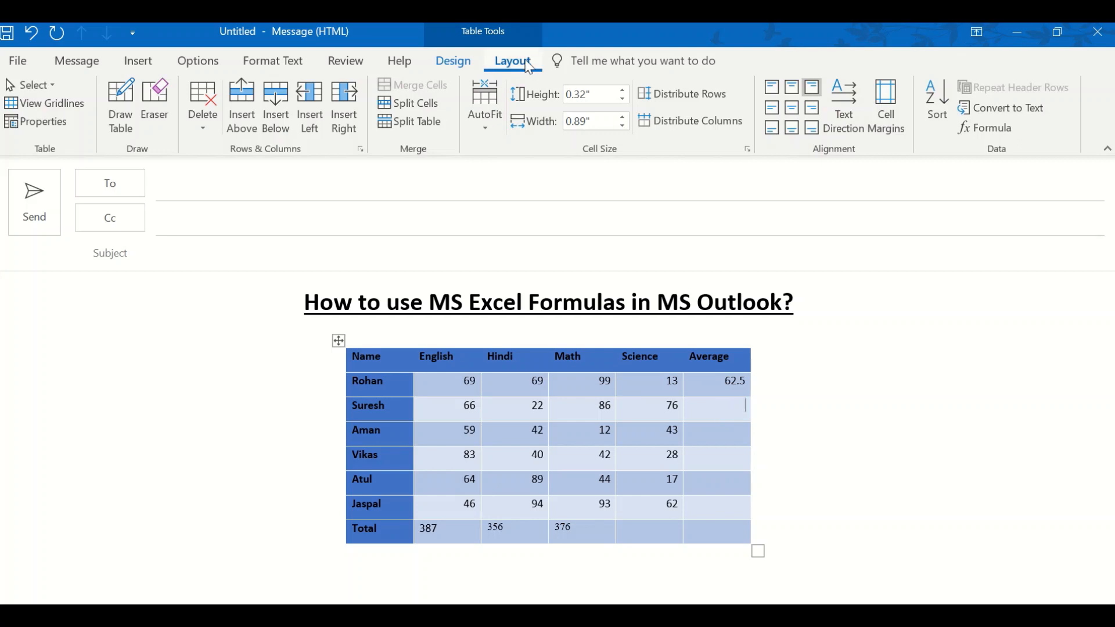
pyautogui.click(987, 129)
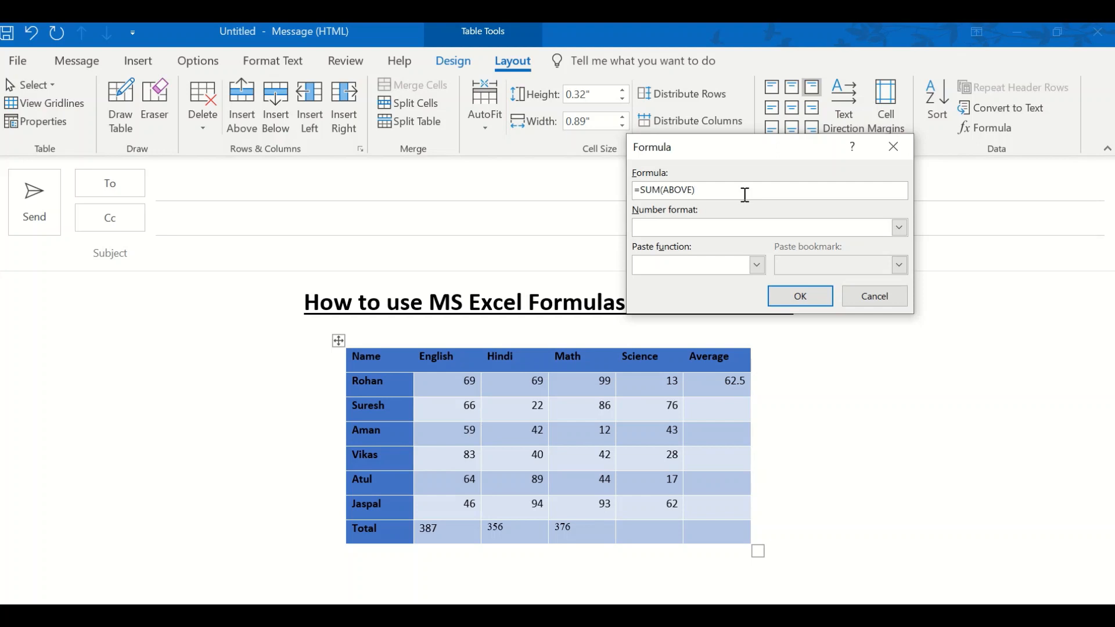
pyautogui.press('BackSpace')
pyautogui.press('BackSpace')
pyautogui.press('BackSpace')
pyautogui.press('BackSpace')
pyautogui.press('BackSpace')
pyautogui.press('BackSpace')
pyautogui.press('BackSpace')
pyautogui.press('BackSpace')
pyautogui.press('BackSpace')
pyautogui.press('BackSpace')
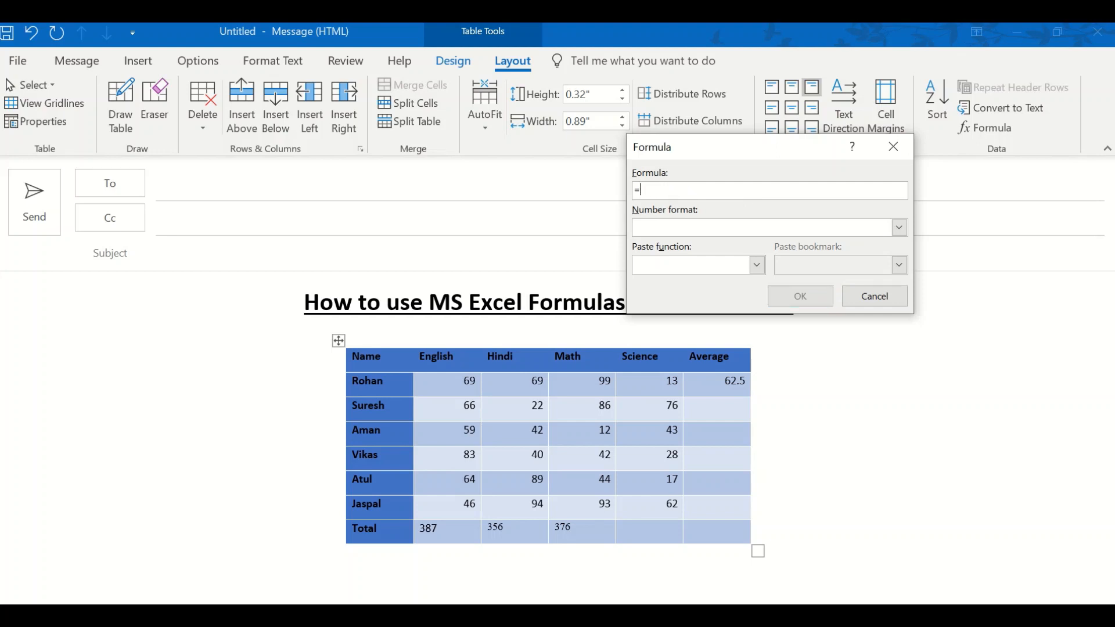
pyautogui.click(756, 265)
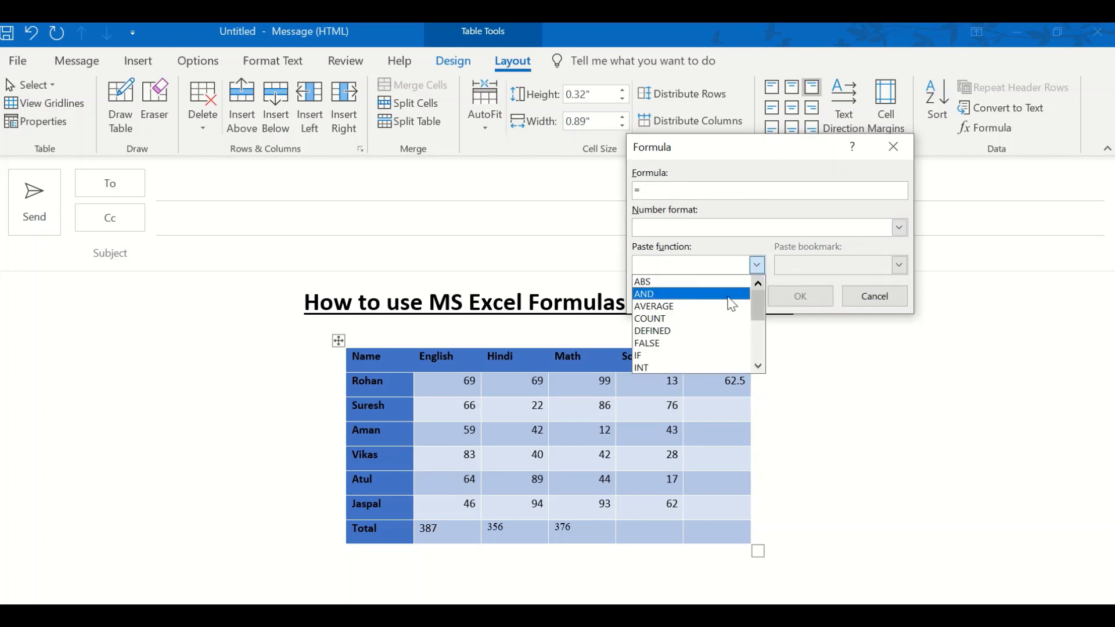
pyautogui.click(689, 306)
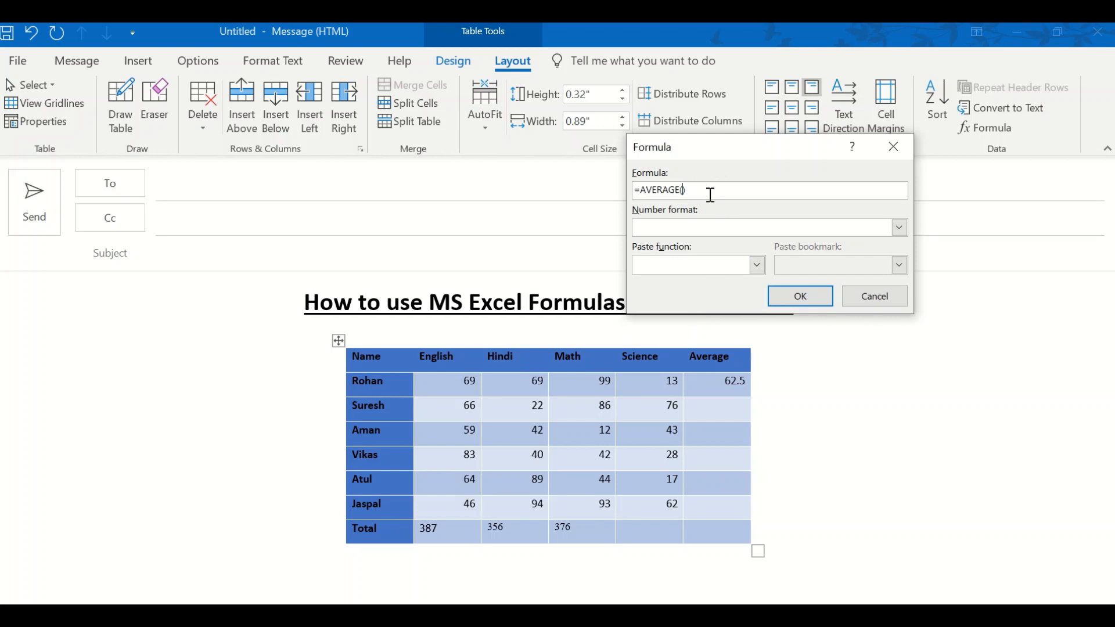
pyautogui.write('Left')
pyautogui.click(796, 297)
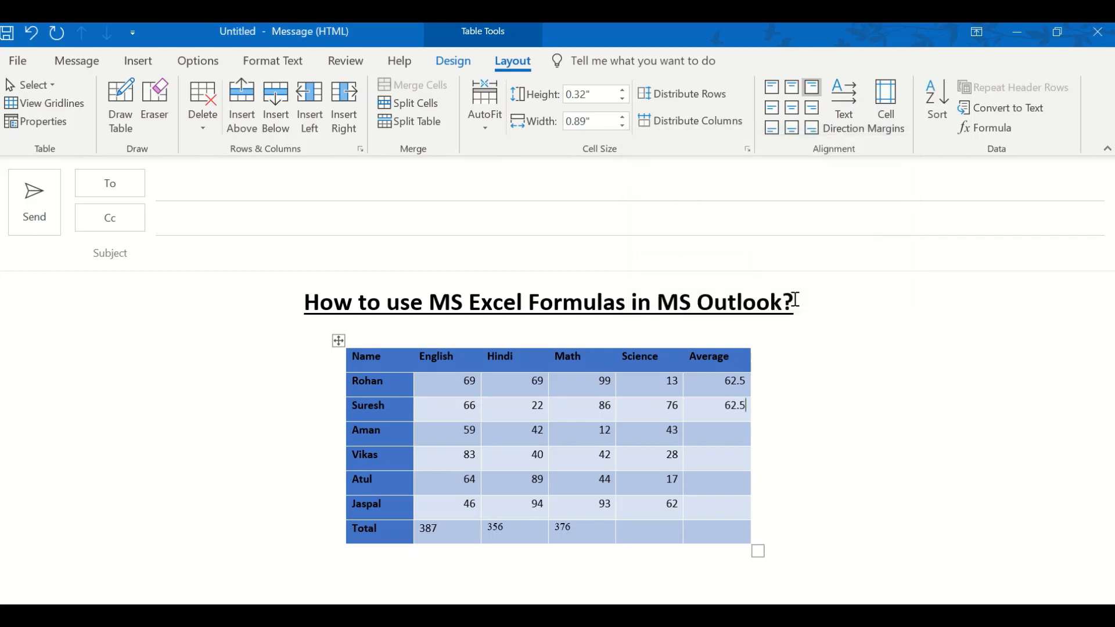
# Insert the formula =Average(Left) in the third student's Average cell through the table Formula dialog.
pyautogui.click(737, 436)
pyautogui.click(1002, 135)
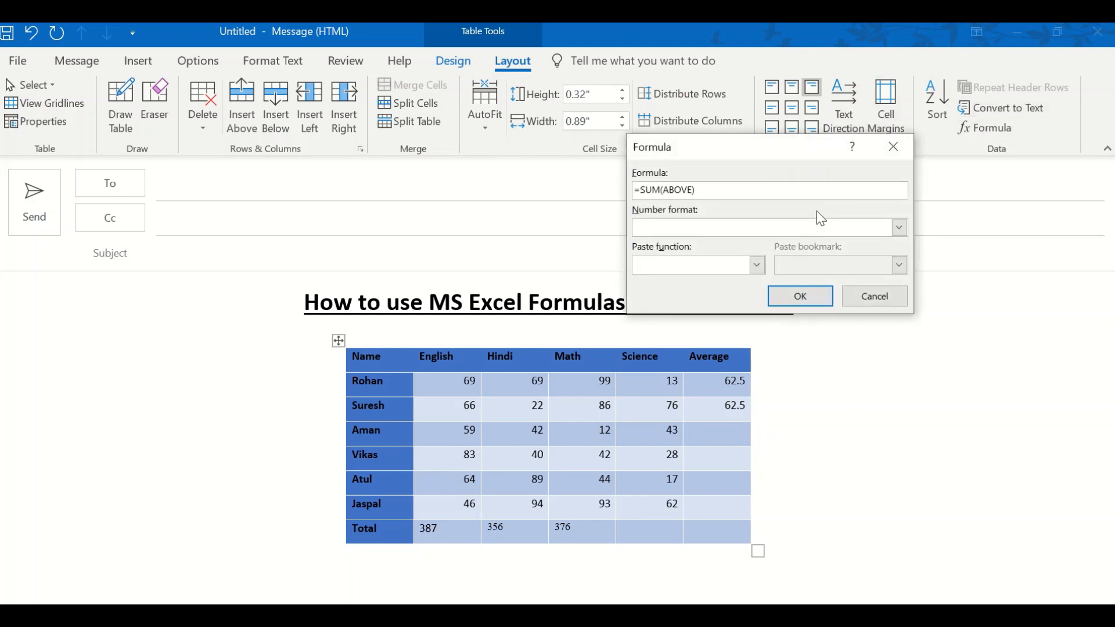
pyautogui.doubleClick(779, 192)
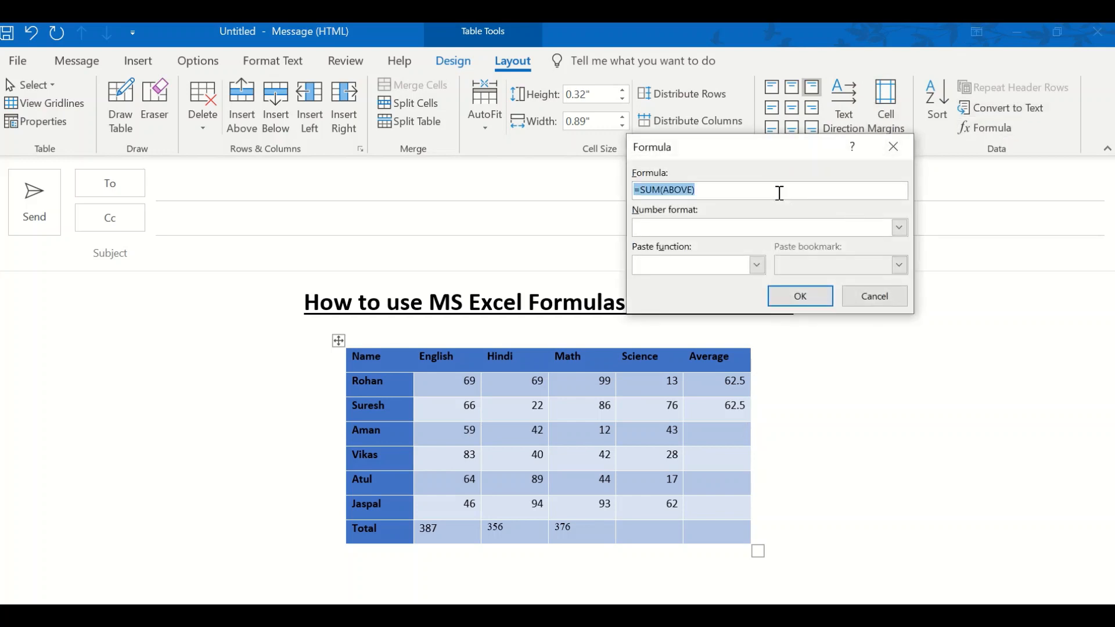
pyautogui.write('=Ave')
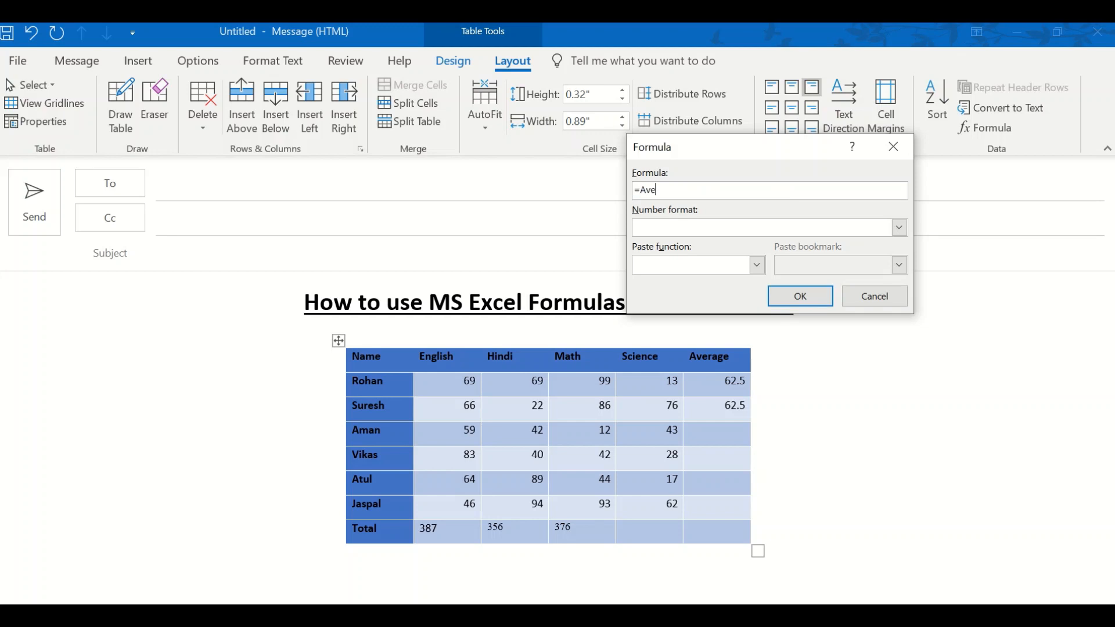
pyautogui.write('rage(Left)')
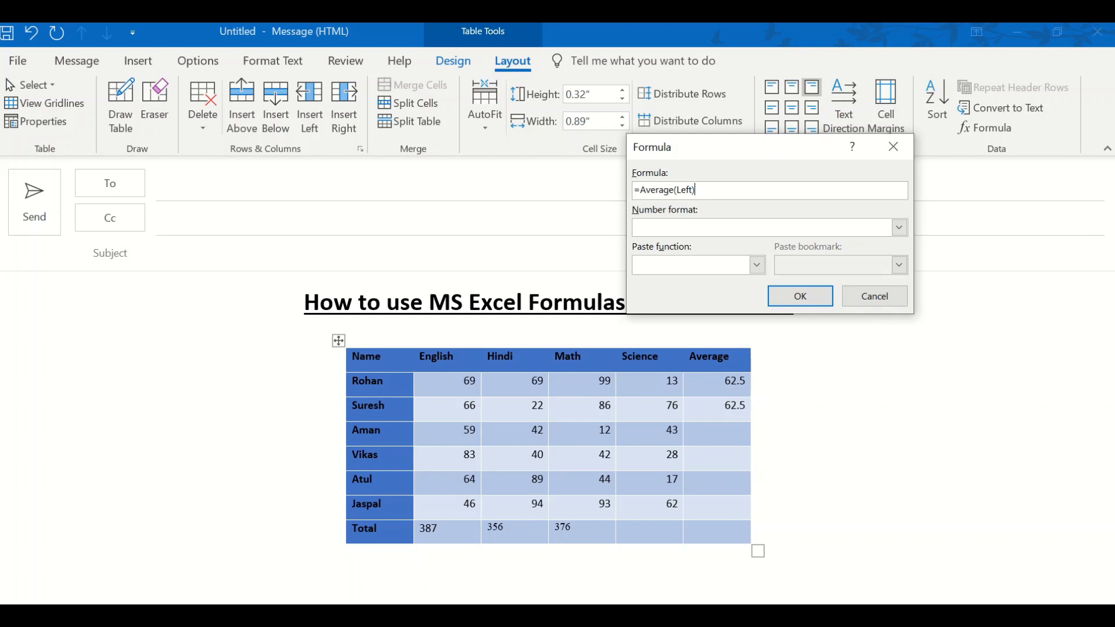
pyautogui.click(814, 293)
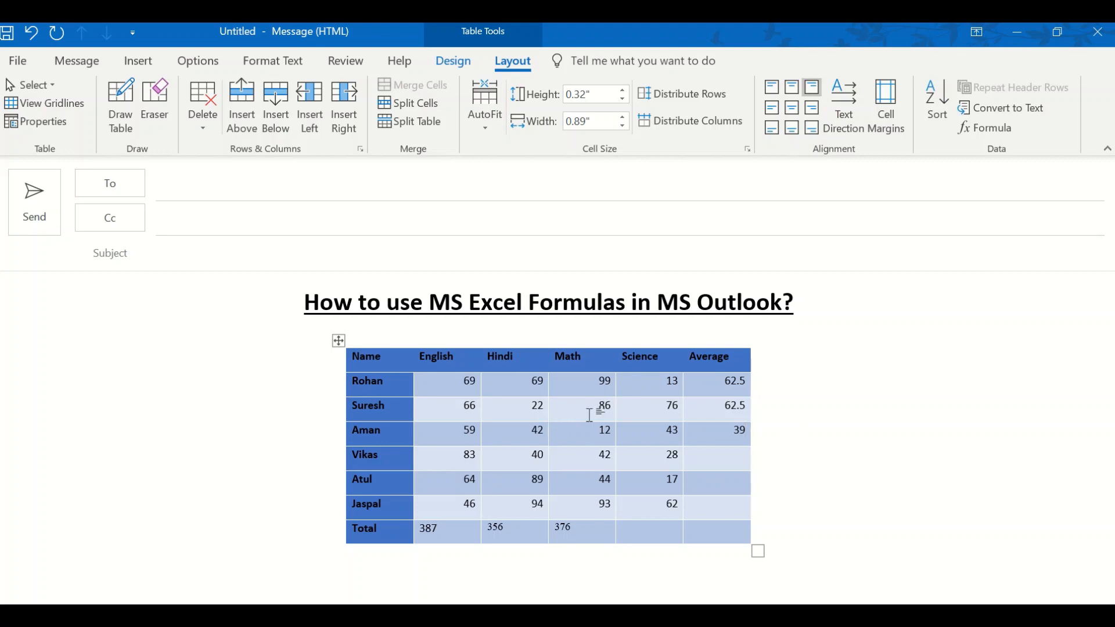
# Change the third student's Hindi mark to 70 and update the formula field in the Hindi column's Total cell.
pyautogui.press('BackSpace')
pyautogui.press('BackSpace')
pyautogui.write('70')
pyautogui.click(521, 529)
pyautogui.moveTo(506, 529); pyautogui.dragTo(486, 529)
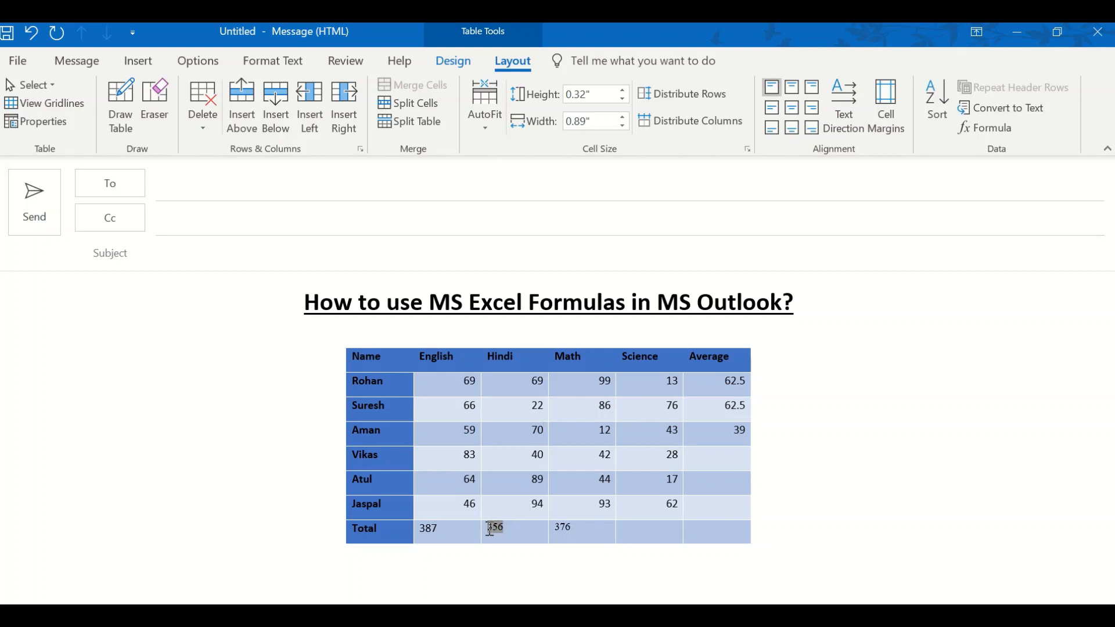
pyautogui.click(511, 537)
pyautogui.doubleClick(497, 528)
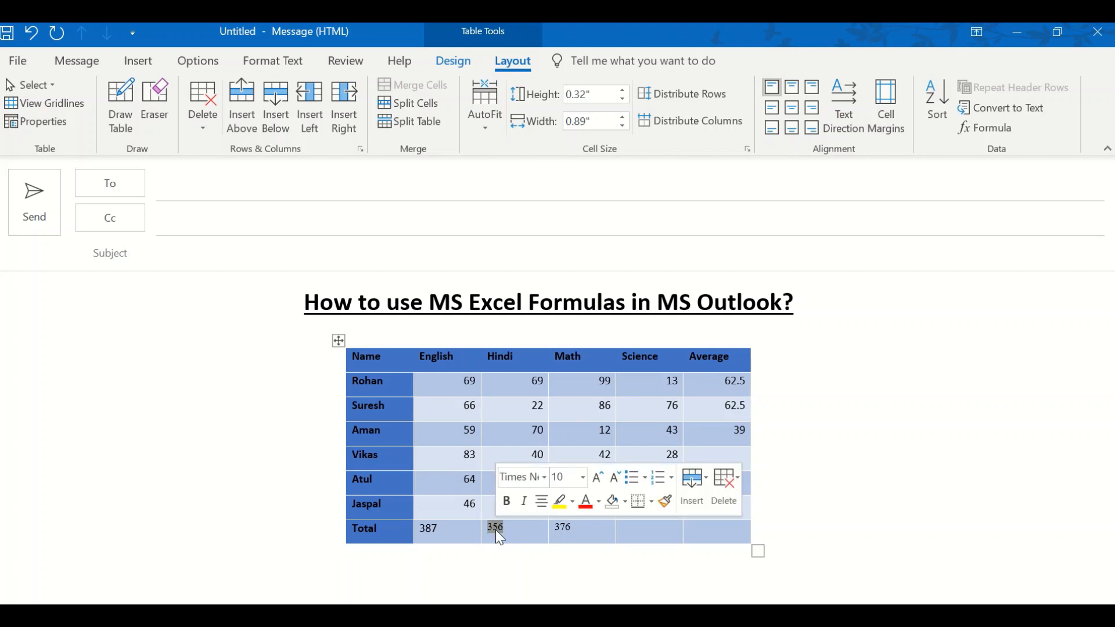
pyautogui.press('F9')
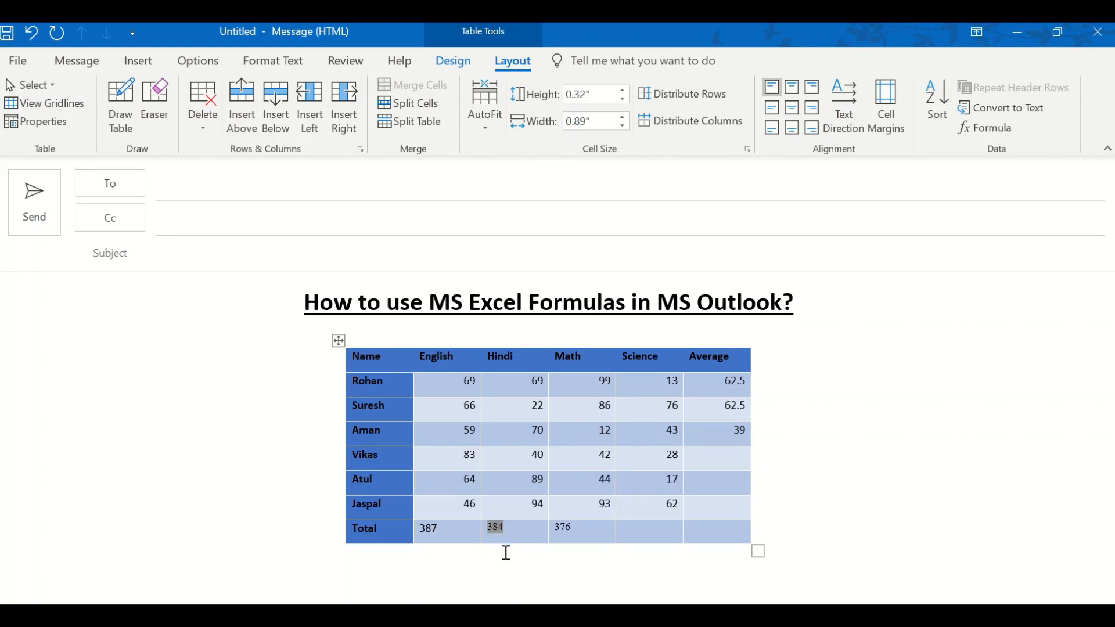
pyautogui.click(515, 532)
# Copy the whole marks table and delete it from the message body.
pyautogui.moveTo(355, 357); pyautogui.dragTo(452, 382)
pyautogui.moveTo(552, 412); pyautogui.dragTo(741, 533)
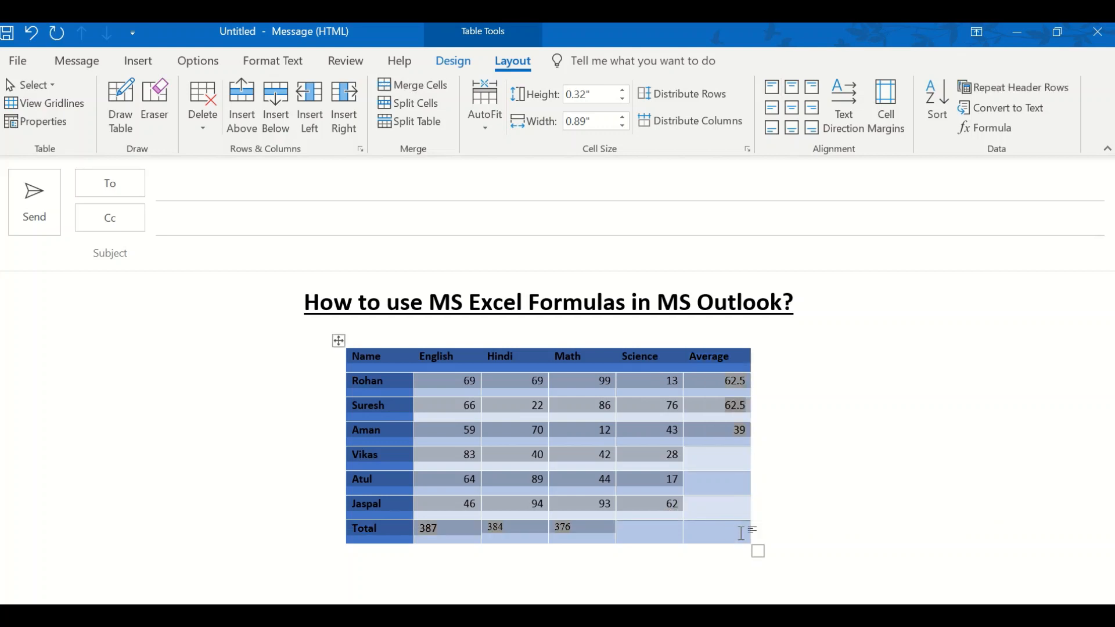
pyautogui.click(338, 342)
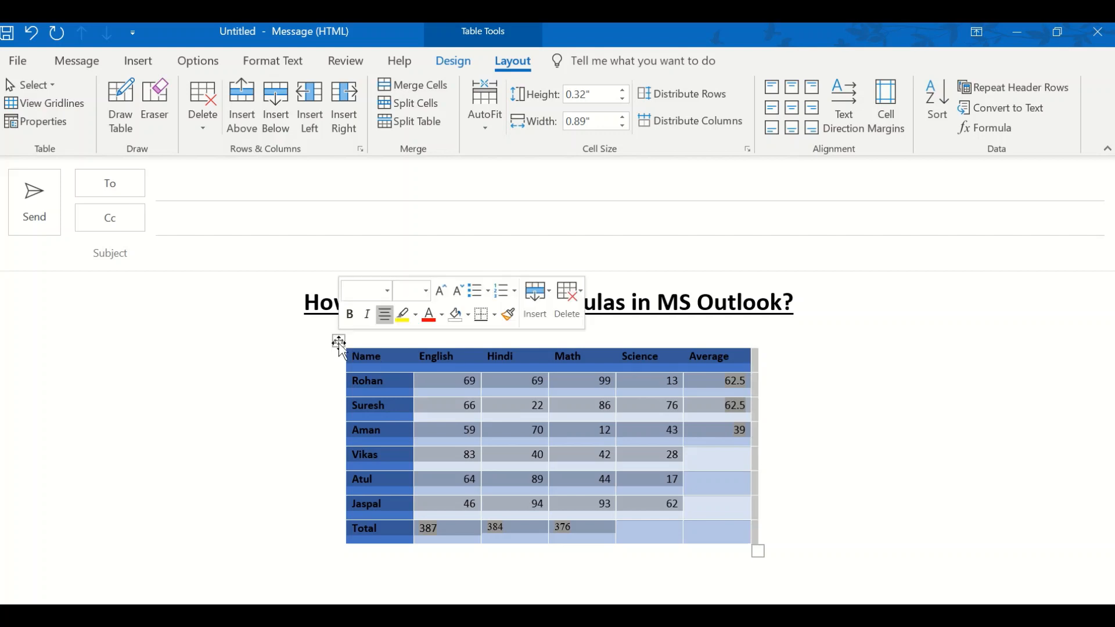
pyautogui.rightClick(339, 342)
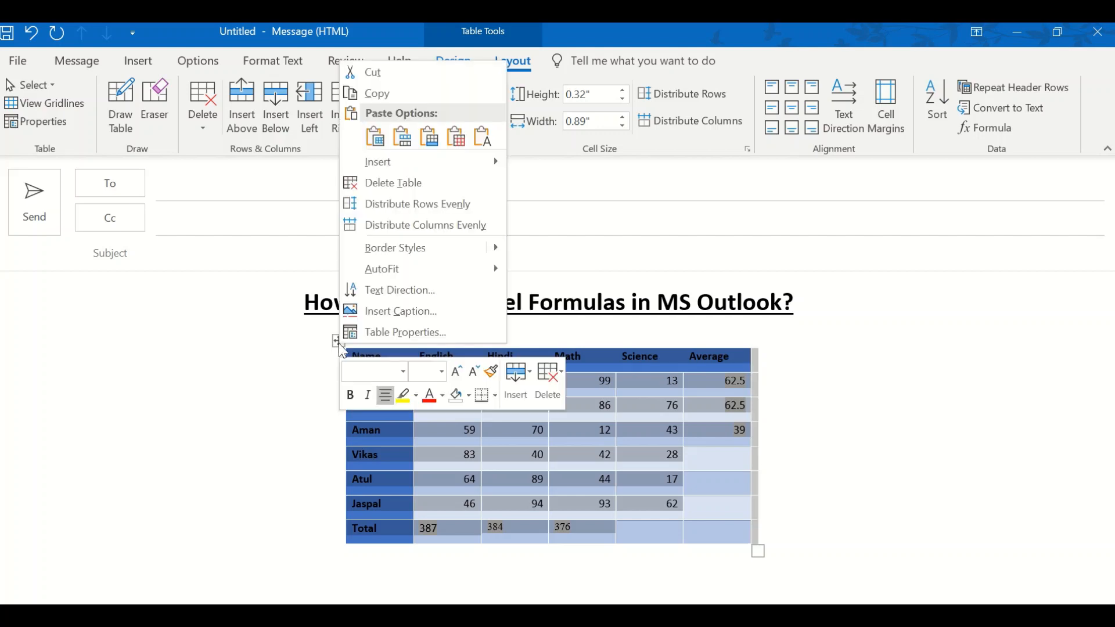
pyautogui.click(429, 184)
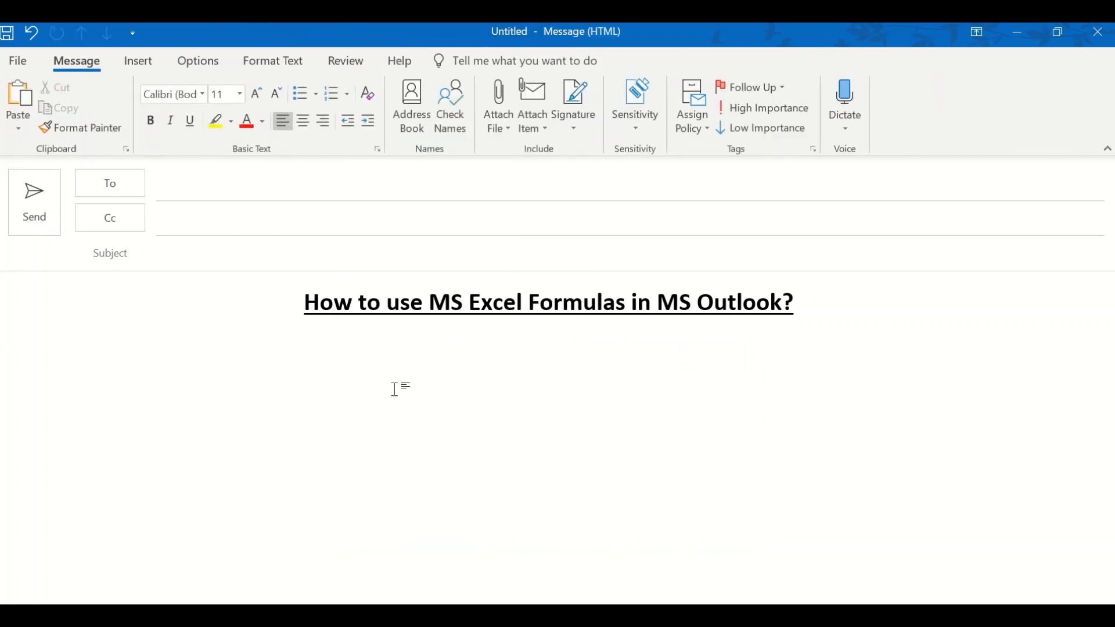
# Insert an embedded Excel spreadsheet below the heading, trust the object, and paste the copied marks table at cell A1.
pyautogui.click(137, 70)
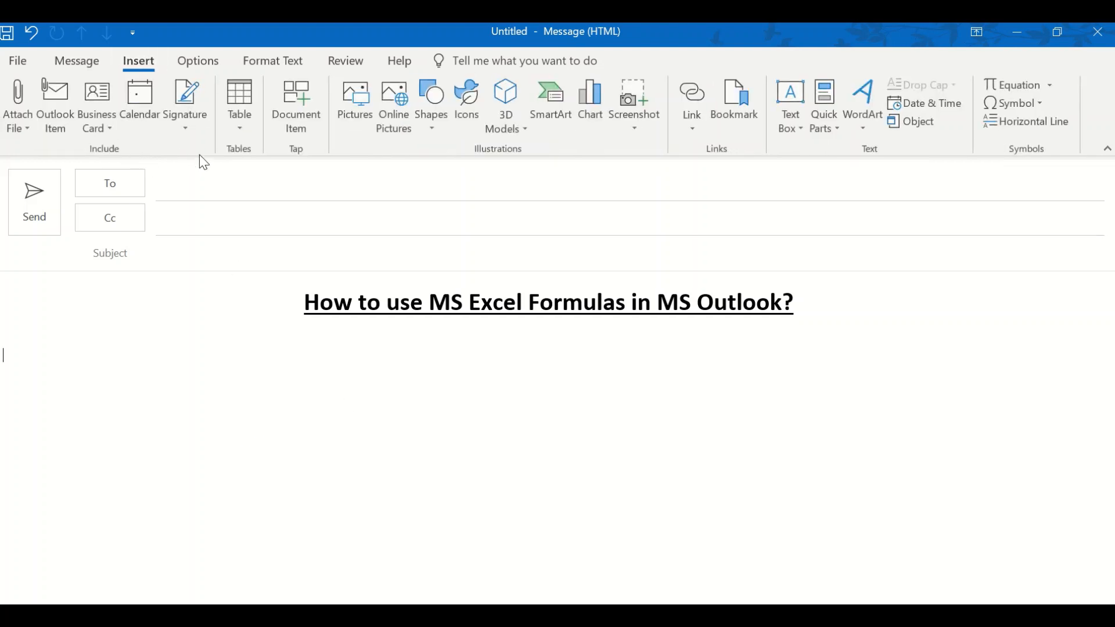
pyautogui.click(248, 141)
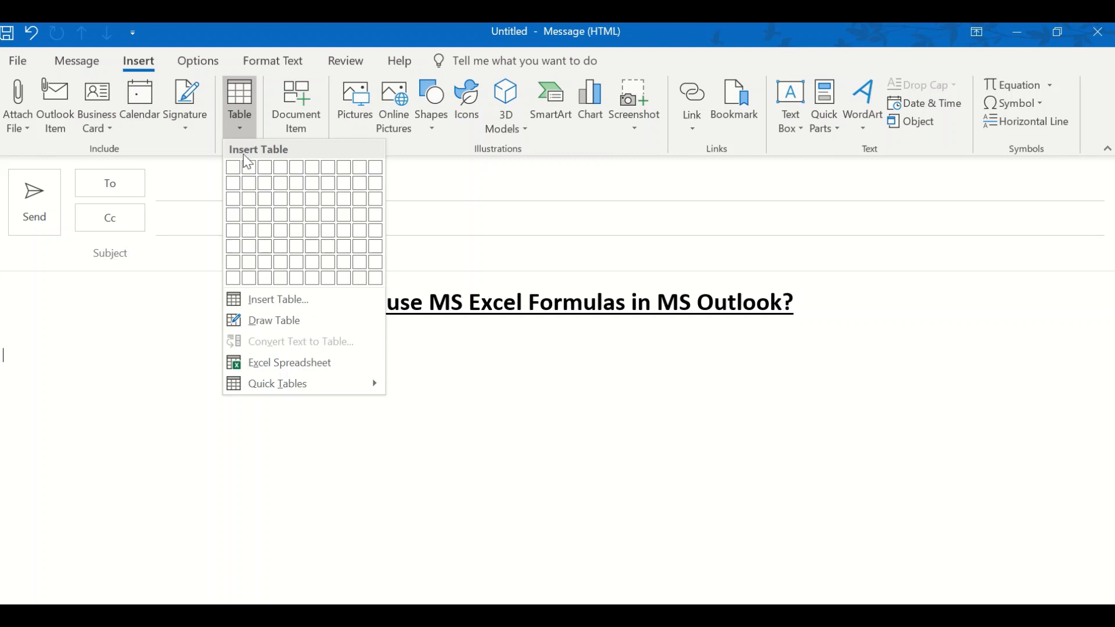
pyautogui.click(300, 369)
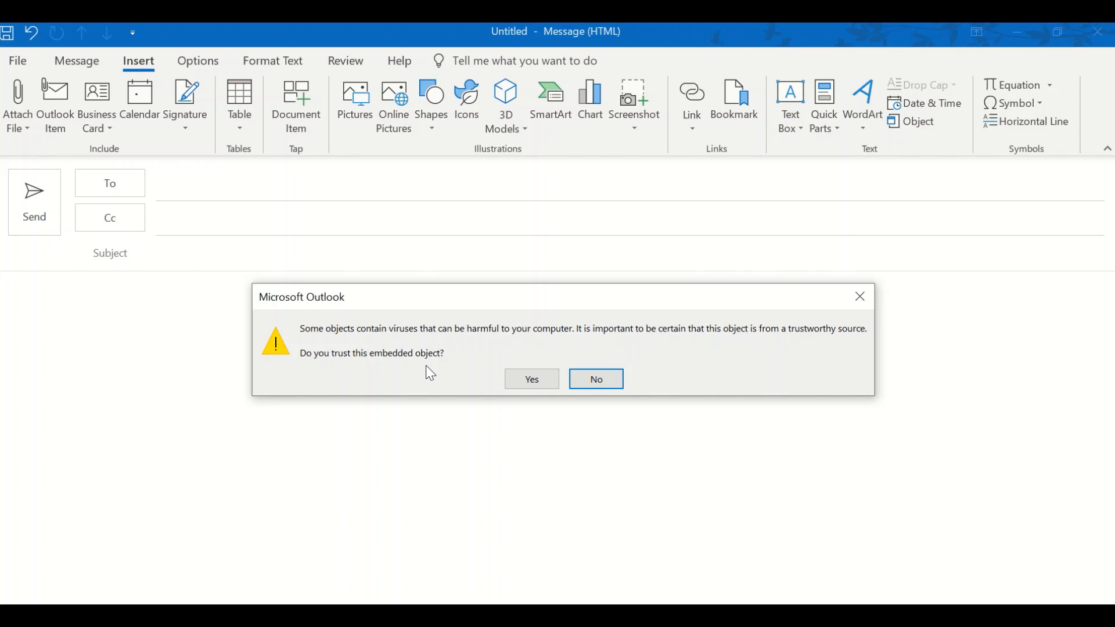
pyautogui.click(525, 384)
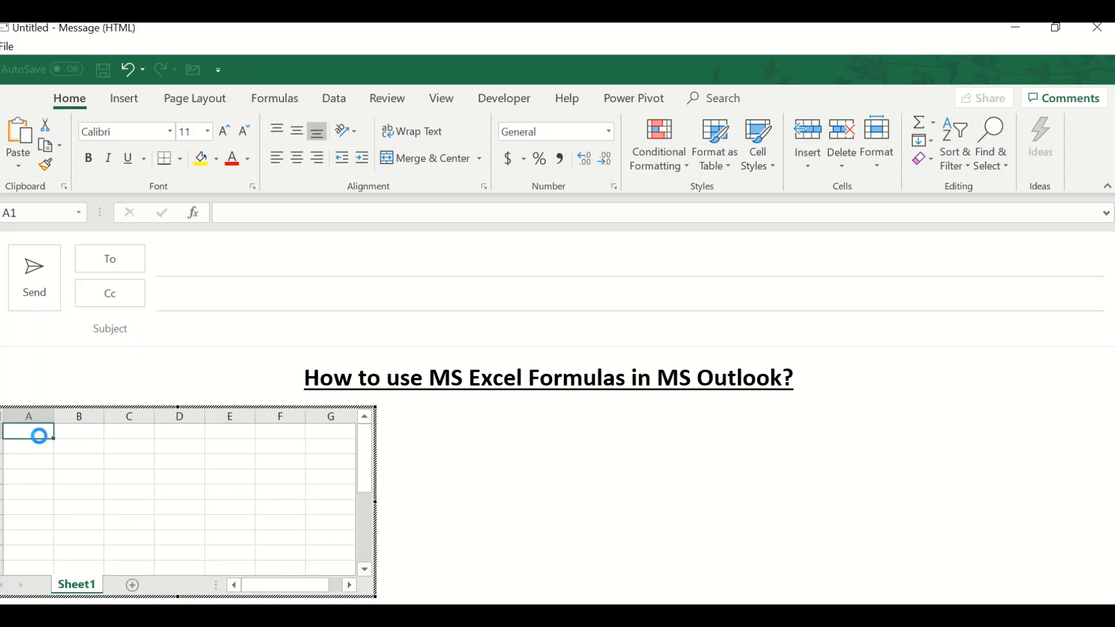
pyautogui.hotkey('ctrl', 'v')
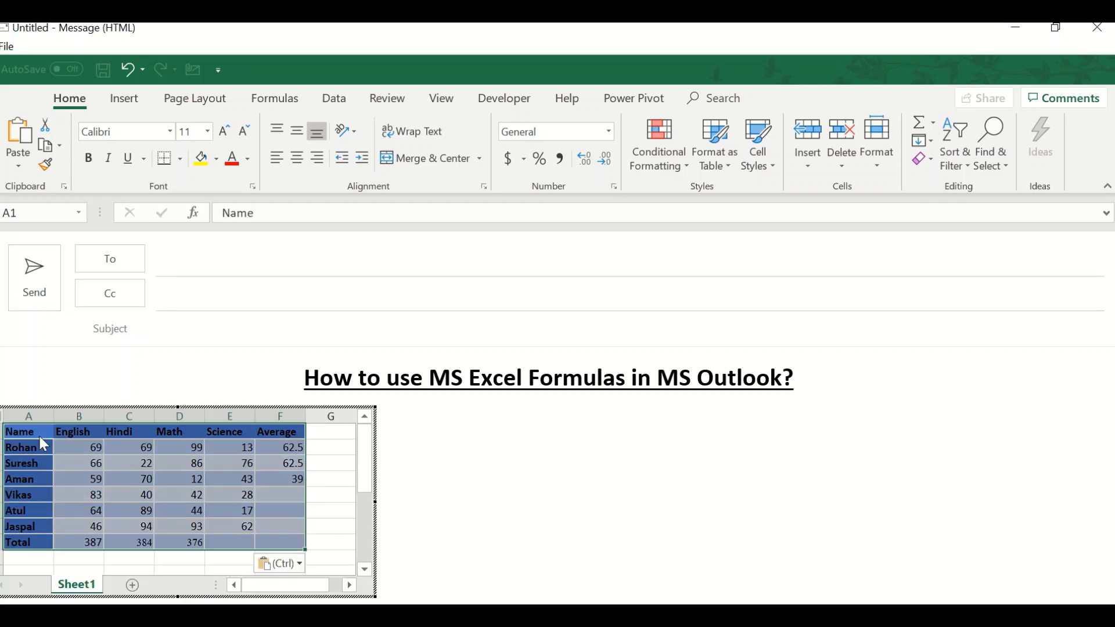
# Clear the values in the Total row (B8:F8) and the Average column (F2:F8) of the embedded sheet.
pyautogui.click(110, 451)
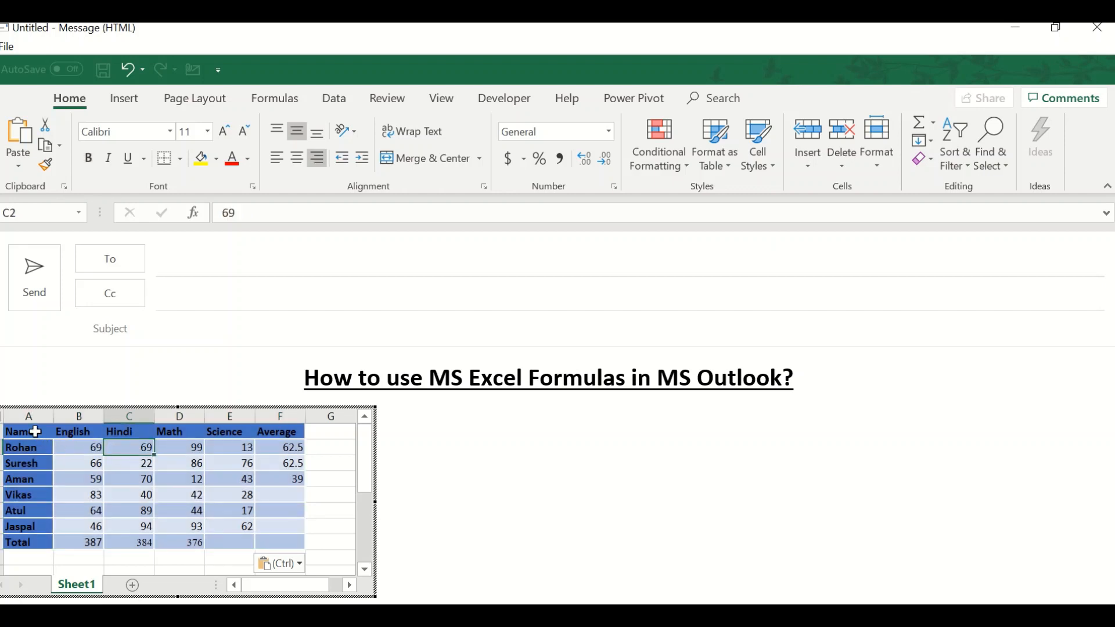
pyautogui.moveTo(88, 539); pyautogui.dragTo(261, 543)
pyautogui.press('Delete')
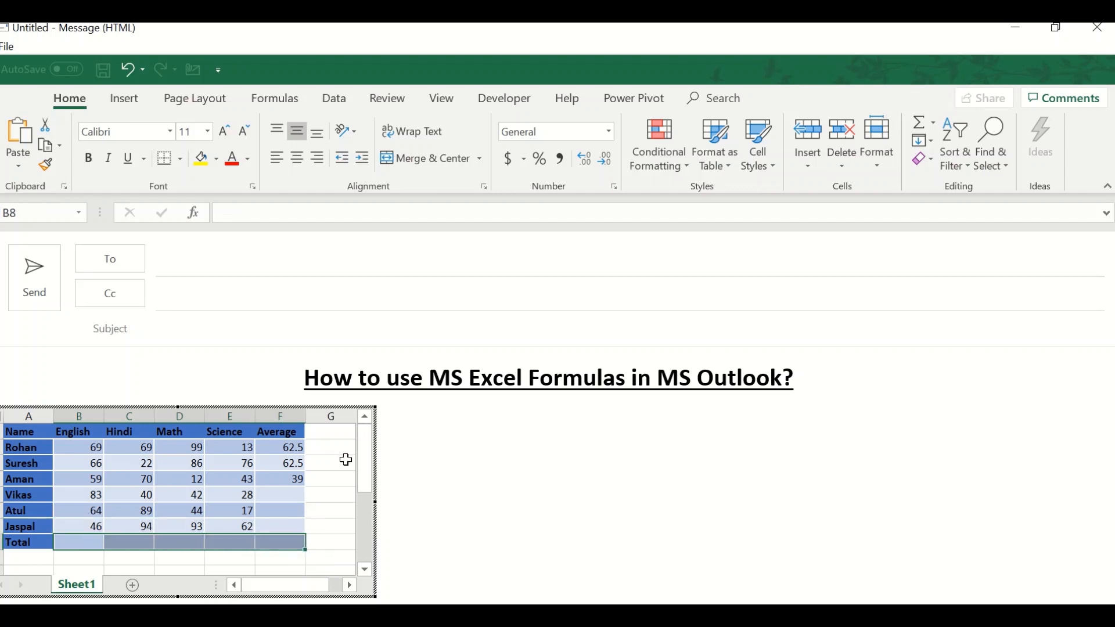
pyautogui.moveTo(290, 447); pyautogui.dragTo(290, 539)
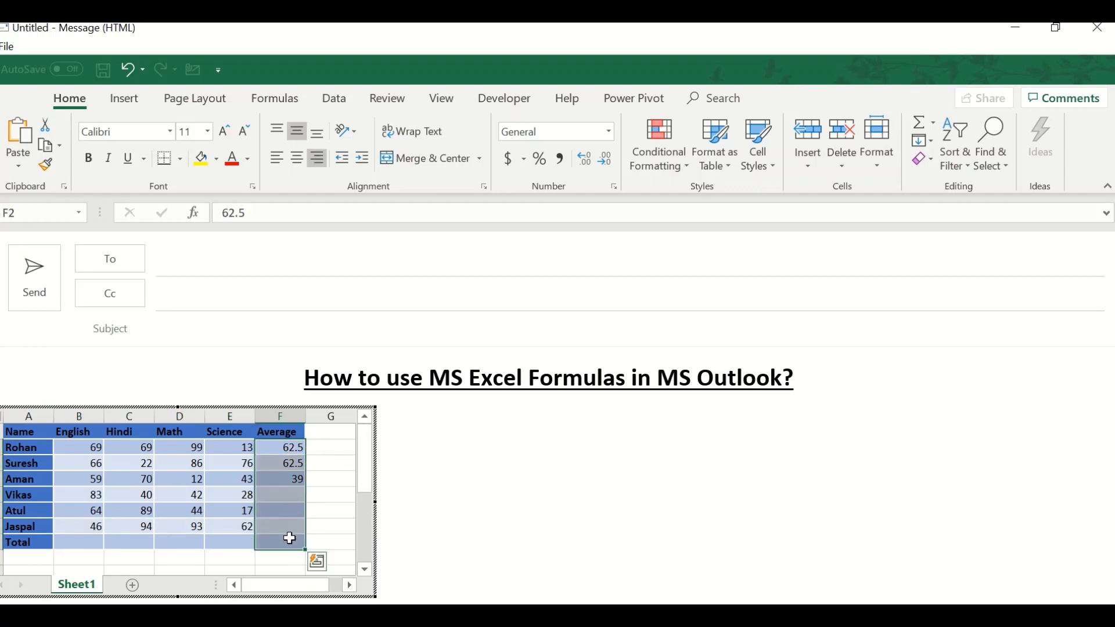
pyautogui.press('Delete')
# Fill the Total row with AutoSum formulas from B8 to E8, starting with =SUM(B2:B7) for English.
pyautogui.click(87, 546)
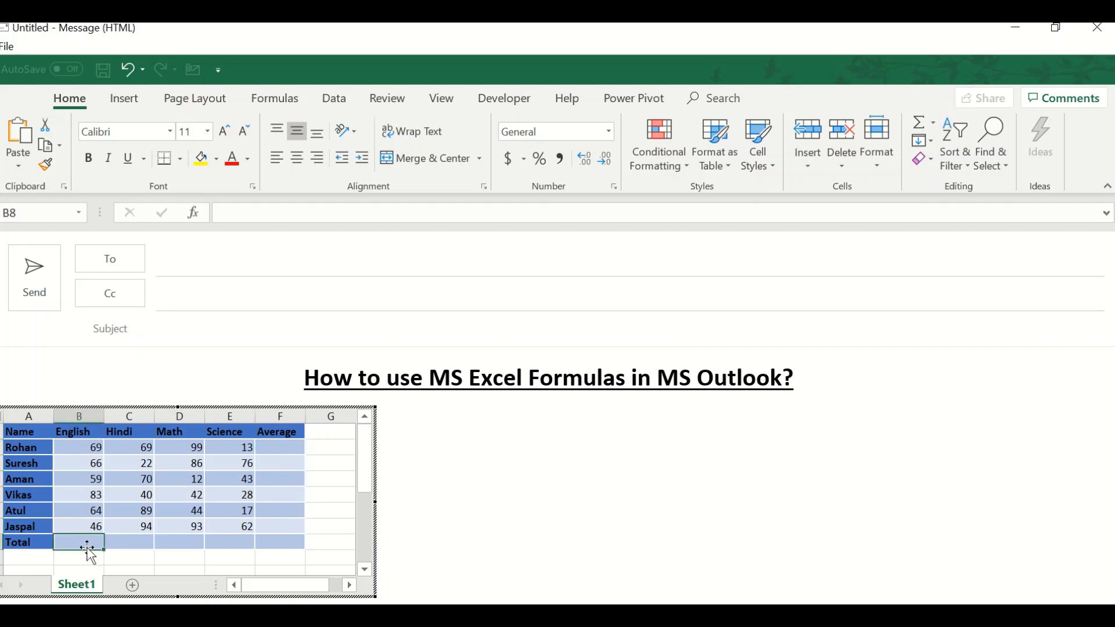
pyautogui.hotkey('alt', '=')
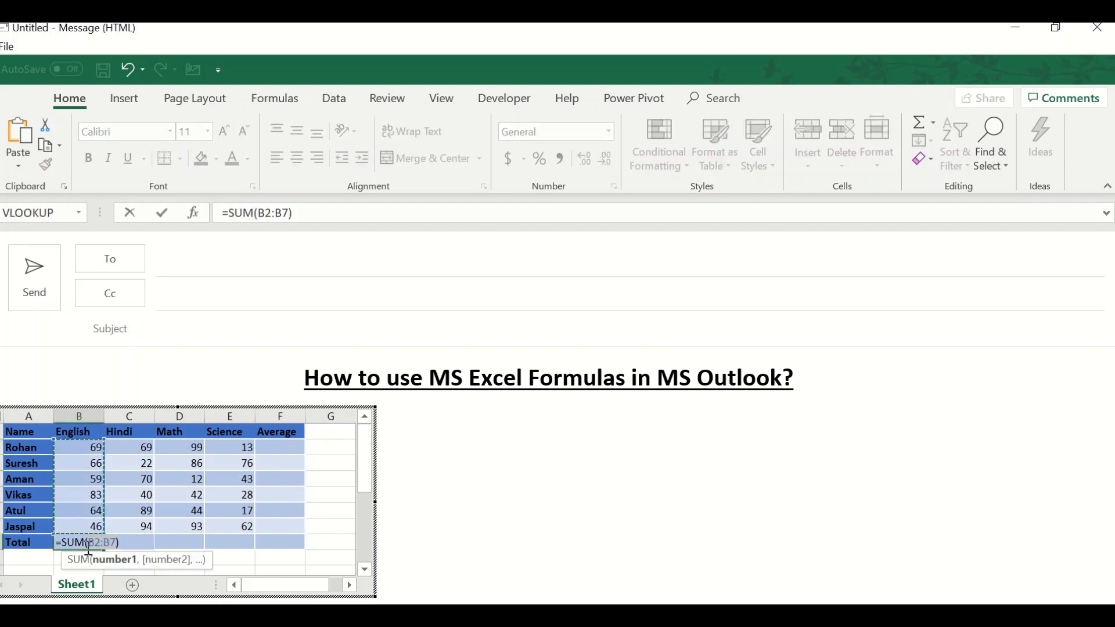
pyautogui.press('Return')
pyautogui.moveTo(96, 543); pyautogui.dragTo(247, 545)
pyautogui.hotkey('alt', '=')
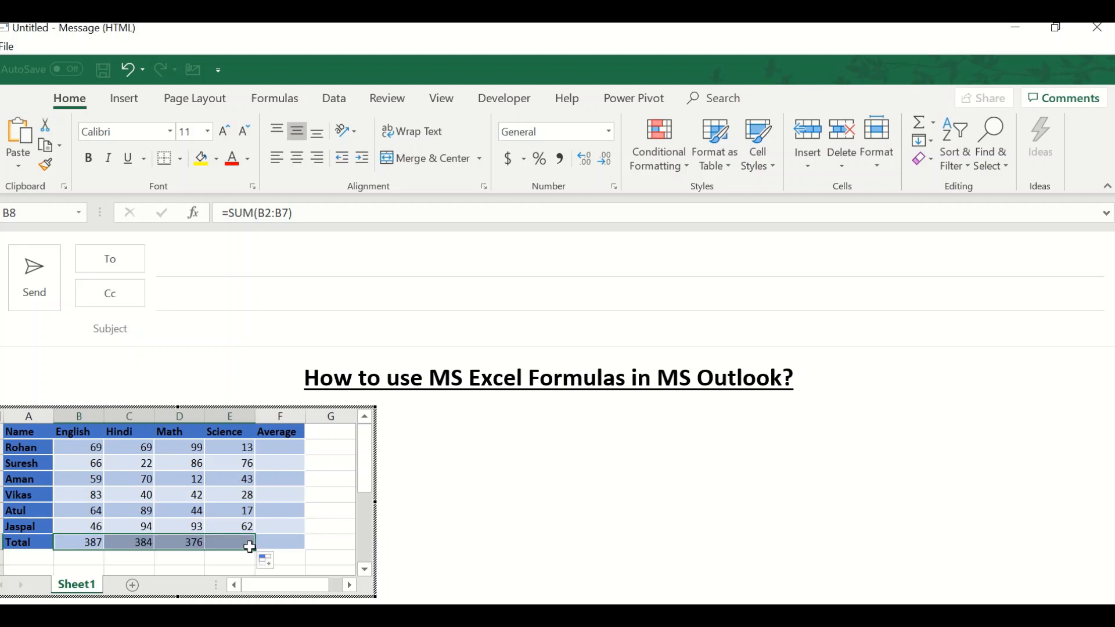
# Enter =AVERAGE(B2:E2) in cell F2 and fill the formula down the Average column to F8.
pyautogui.click(280, 450)
pyautogui.write('=aver')
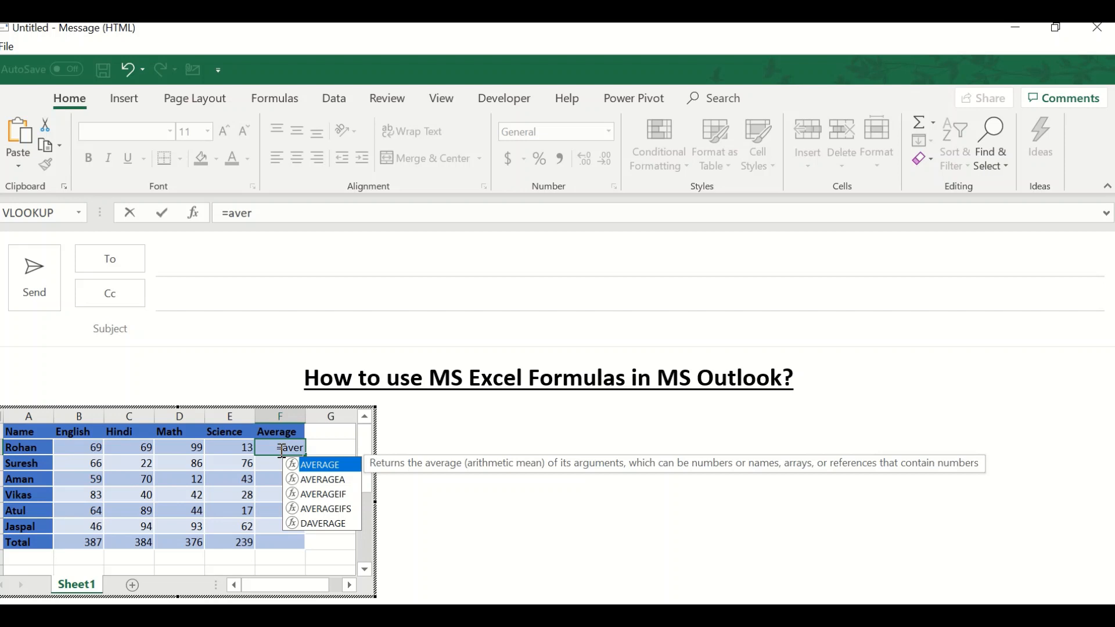
pyautogui.press('Tab')
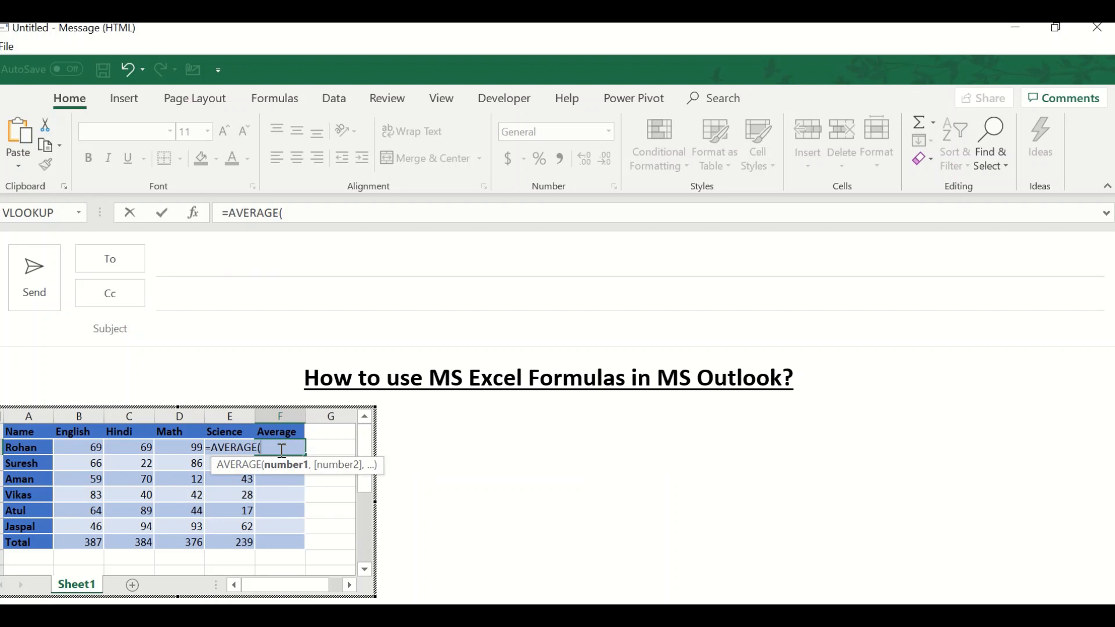
pyautogui.press('Left')
pyautogui.press('Left')
pyautogui.press('Left')
pyautogui.press('Left')
pyautogui.hotkey('shift', 'Right')
pyautogui.hotkey('shift', 'Right')
pyautogui.hotkey('shift', 'Right')
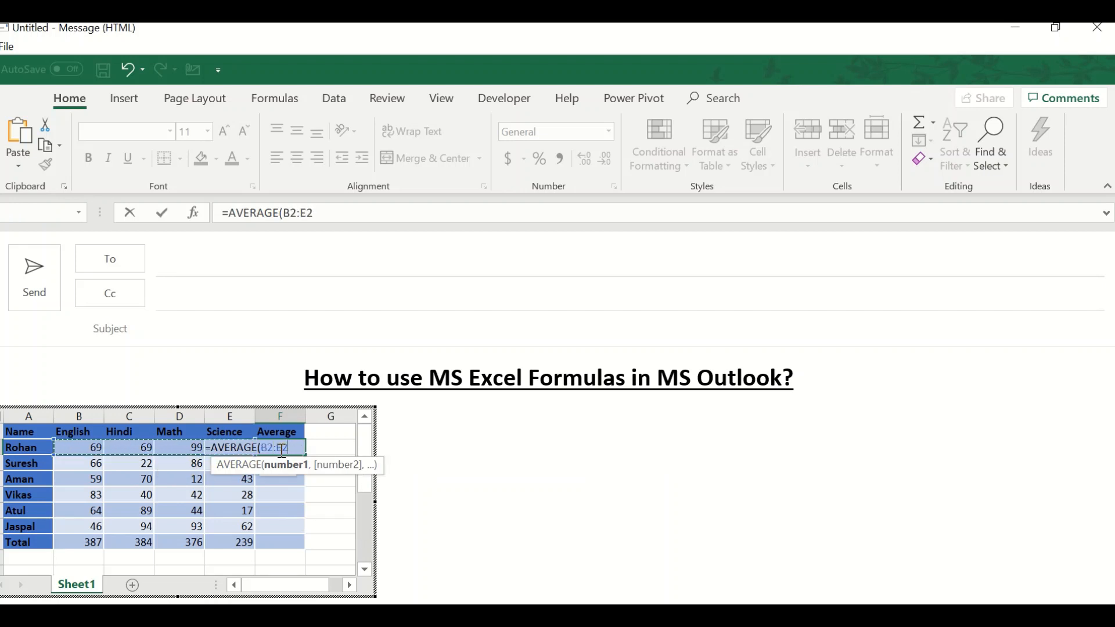
pyautogui.press('Return')
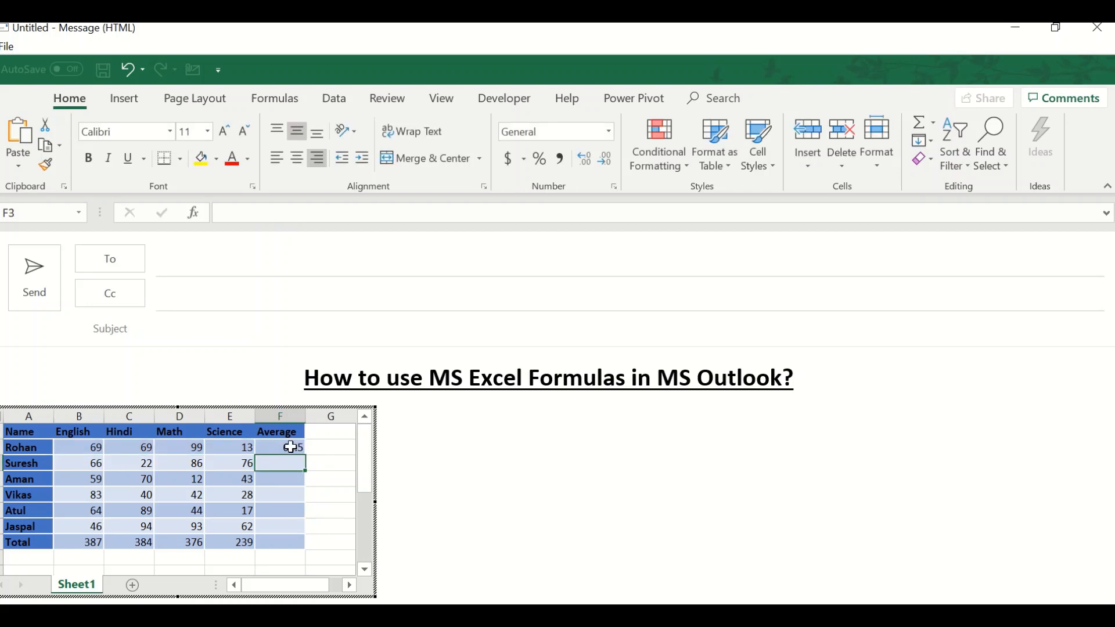
pyautogui.click(281, 451)
pyautogui.moveTo(305, 455); pyautogui.dragTo(309, 546)
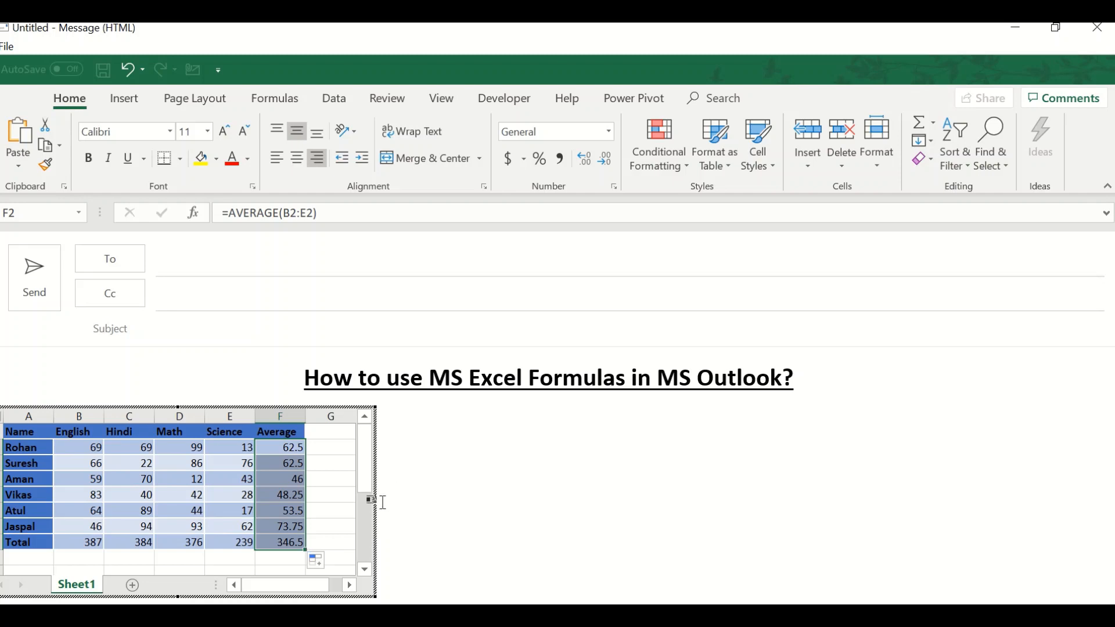
# Set the Hindi mark in cell C4 to 56 and check the recalculated total in C8 and average in F4.
pyautogui.click(148, 478)
pyautogui.write('56')
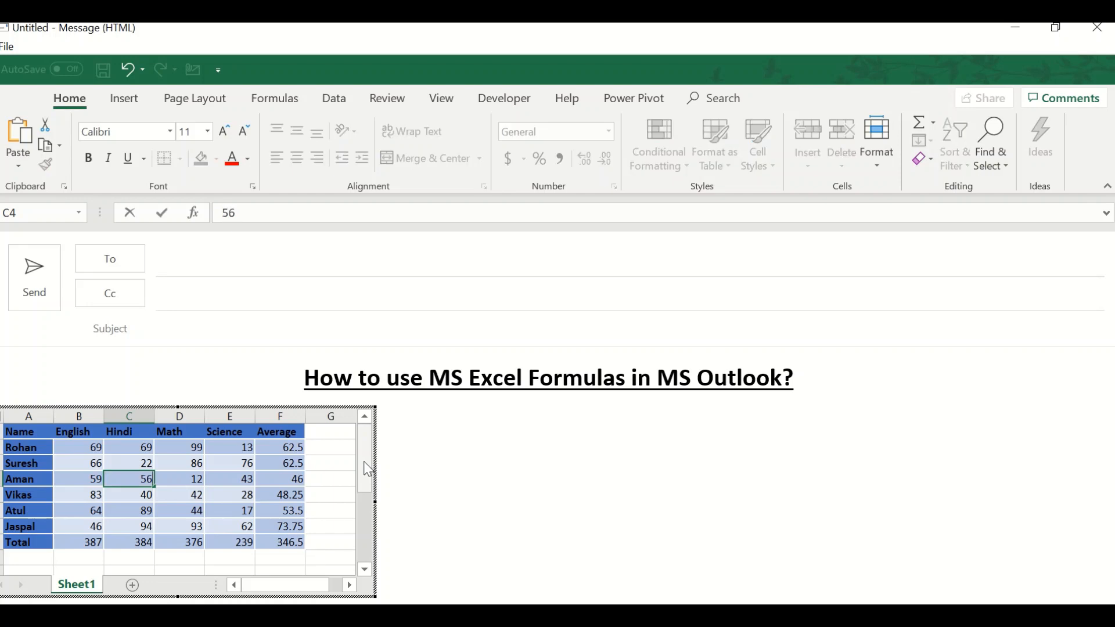
pyautogui.press('Tab')
pyautogui.press('Down')
pyautogui.press('Down')
pyautogui.press('Down')
pyautogui.press('Down')
pyautogui.press('Left')
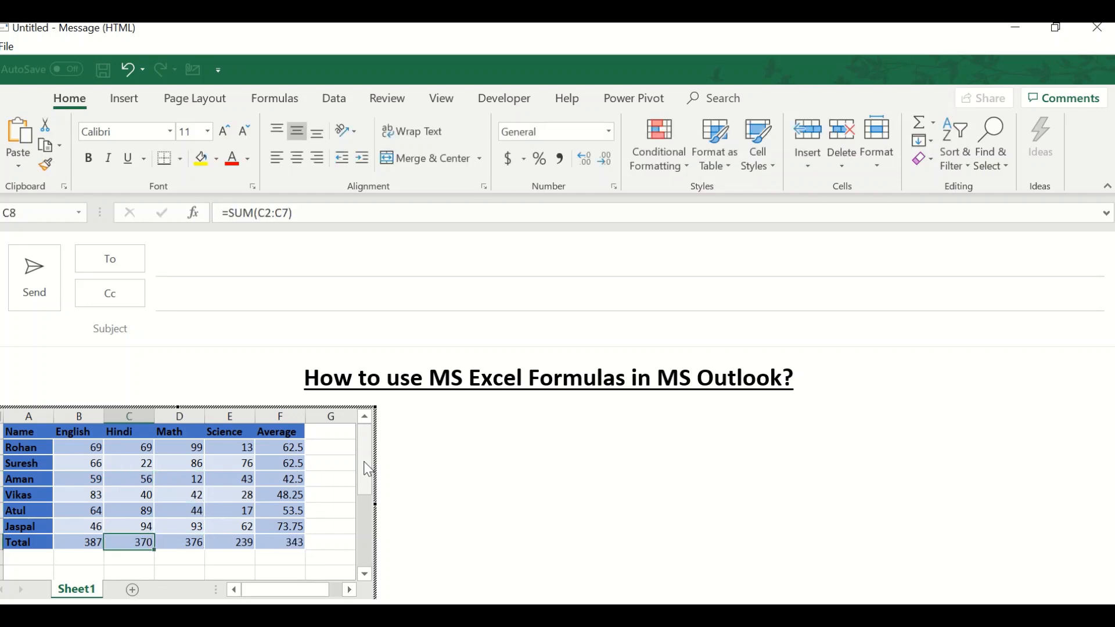
pyautogui.click(303, 478)
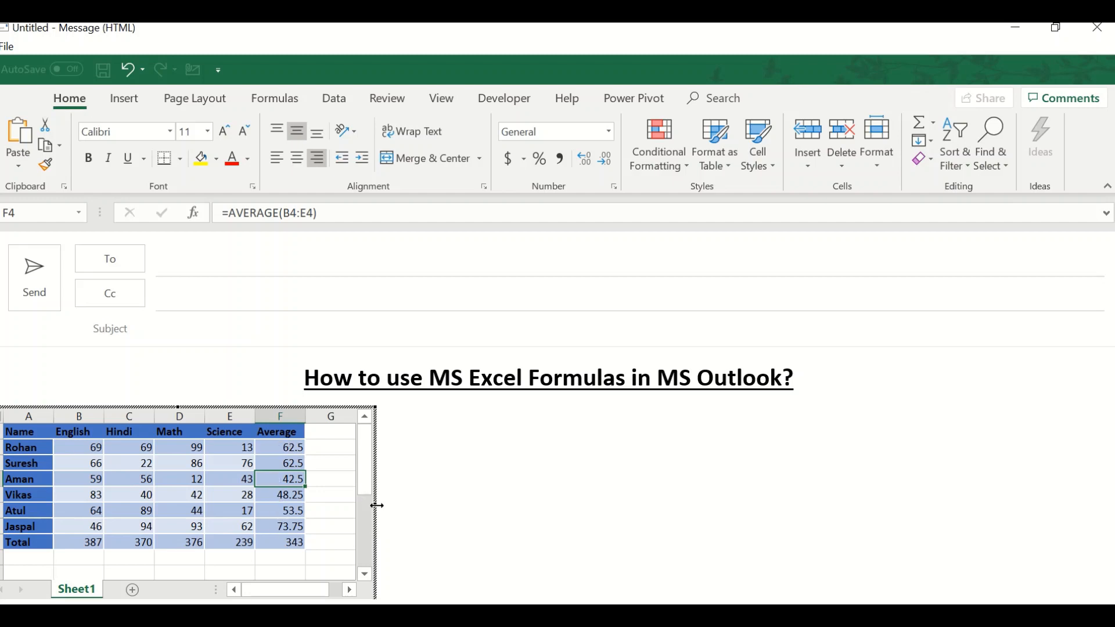
# Shrink the embedded sheet's frame to fit columns A to F and rows 1 to 8, and return to the message body.
pyautogui.moveTo(376, 506); pyautogui.dragTo(319, 504)
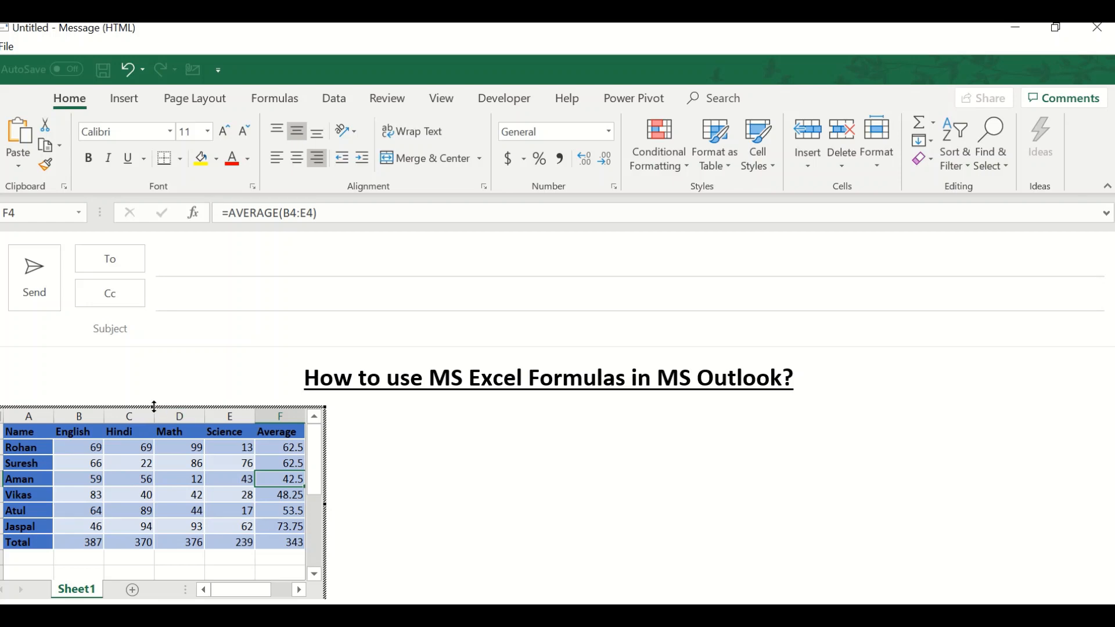
pyautogui.moveTo(155, 408); pyautogui.dragTo(154, 444)
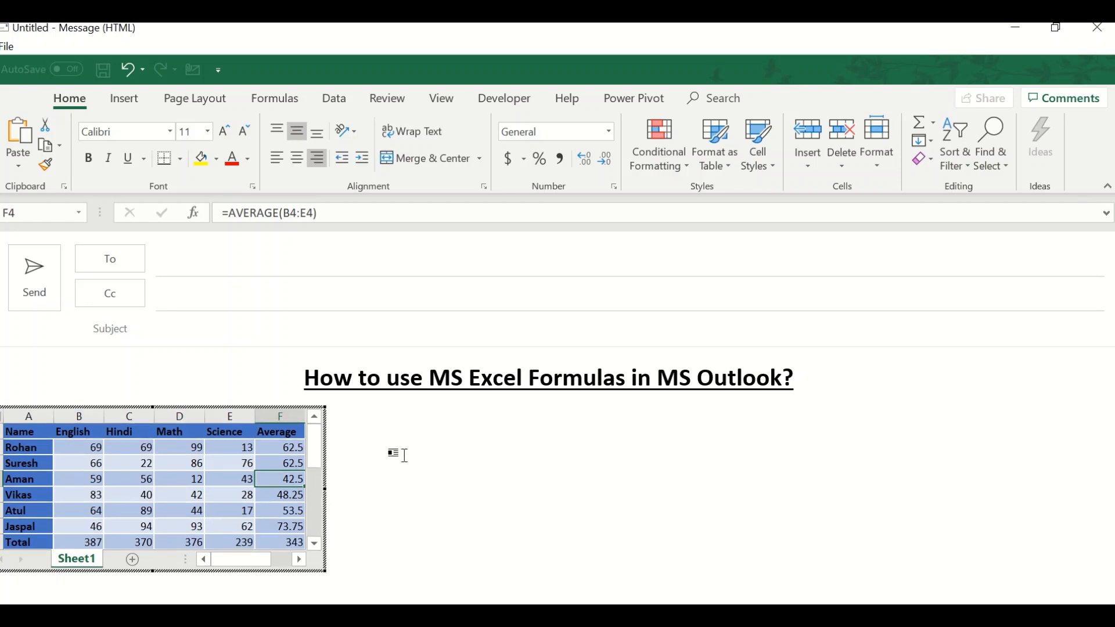
pyautogui.click(406, 455)
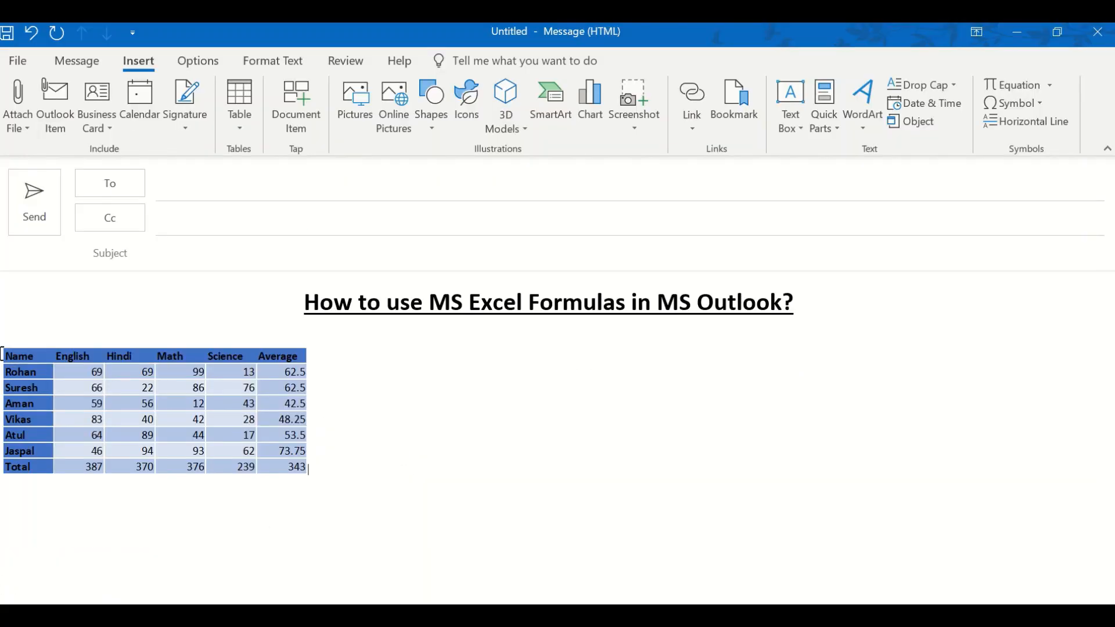
pyautogui.click(245, 454)
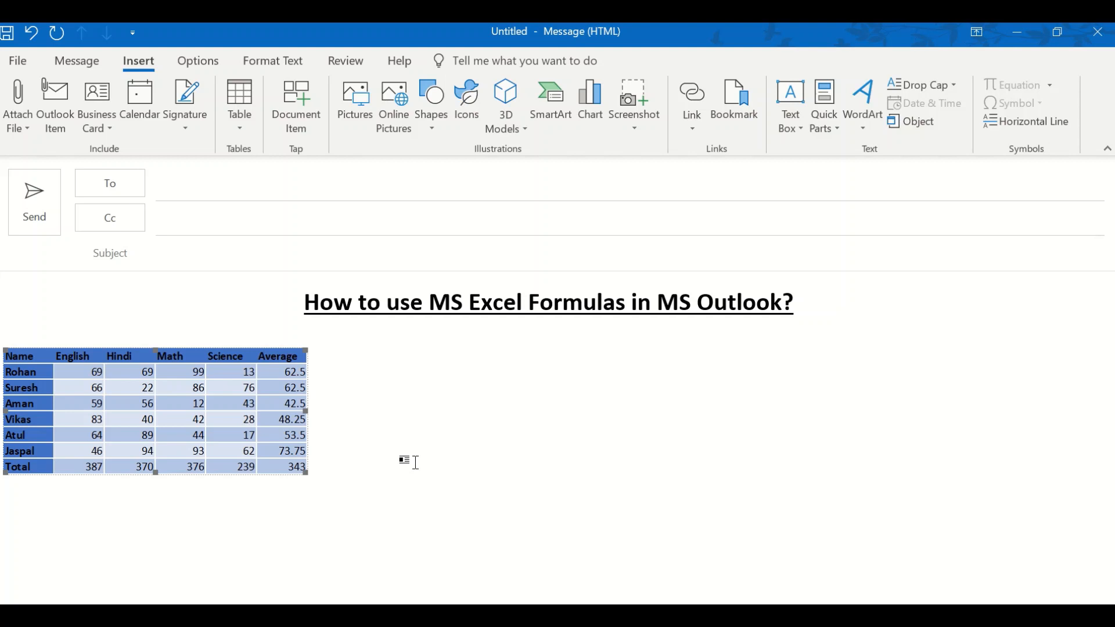
pyautogui.click(416, 462)
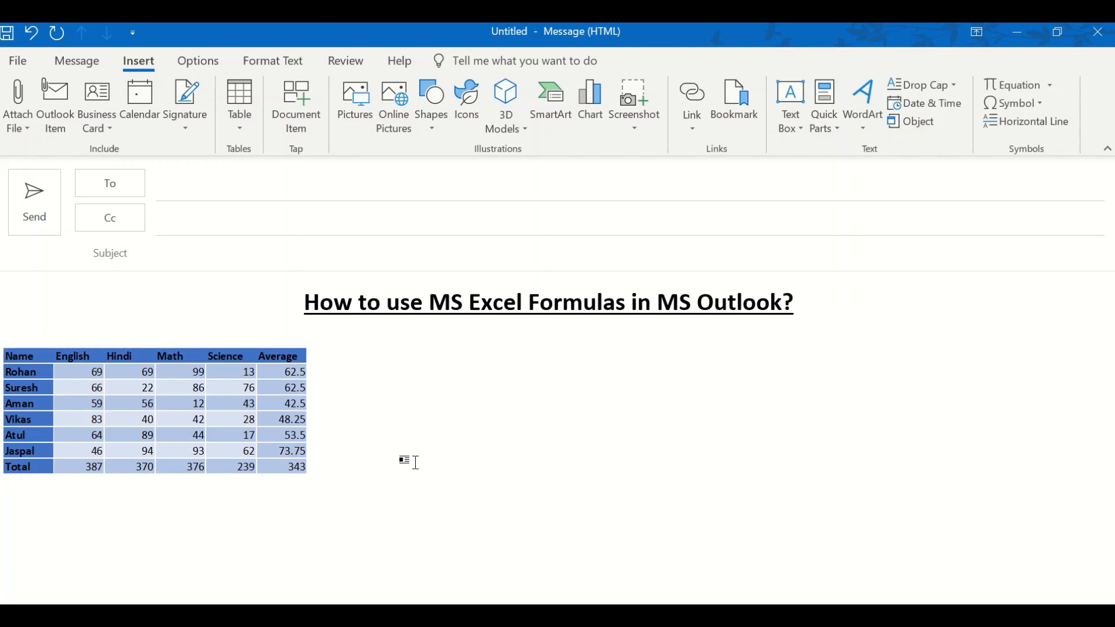